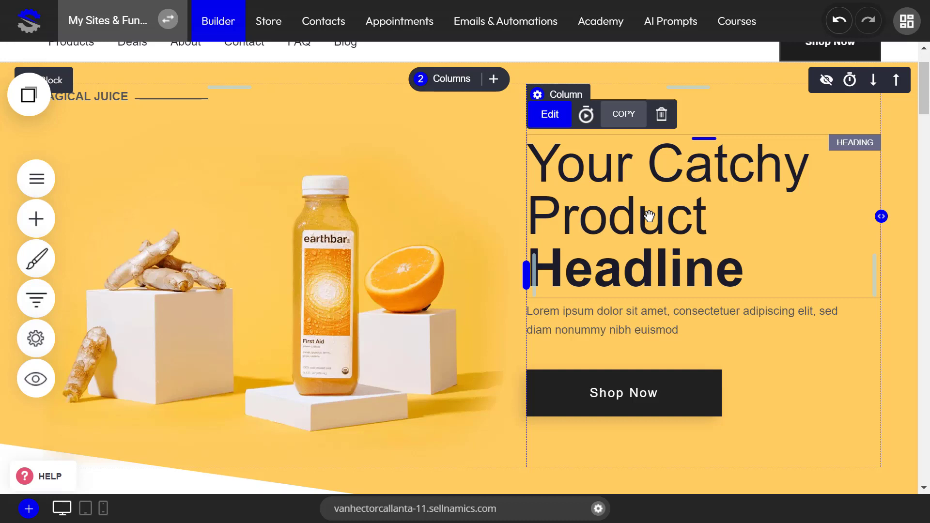
# - Scroll the juice-shop builder page to the category cards below the hero section
pyautogui.scroll(-10, 649, 215)
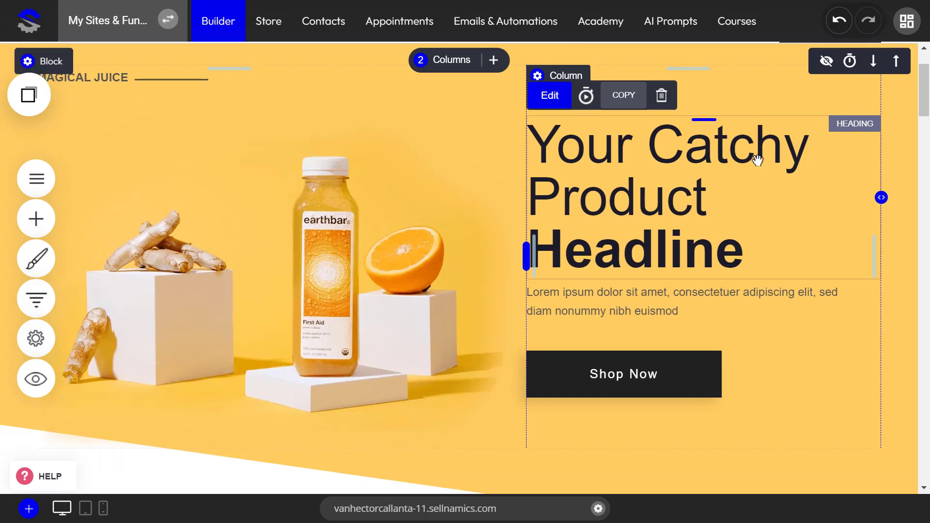
pyautogui.scroll(2, 269, 367)
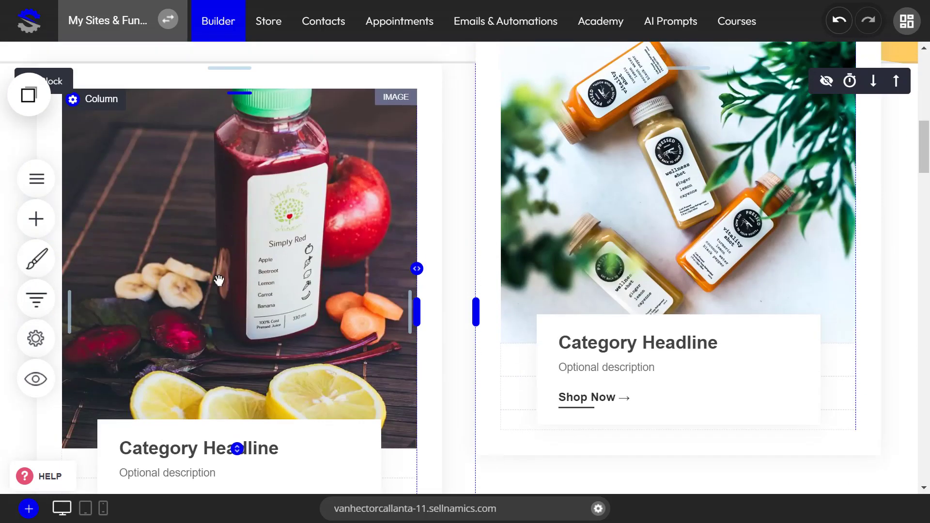
# - Open the File Manager to replace the left category card's image
pyautogui.click(113, 72)
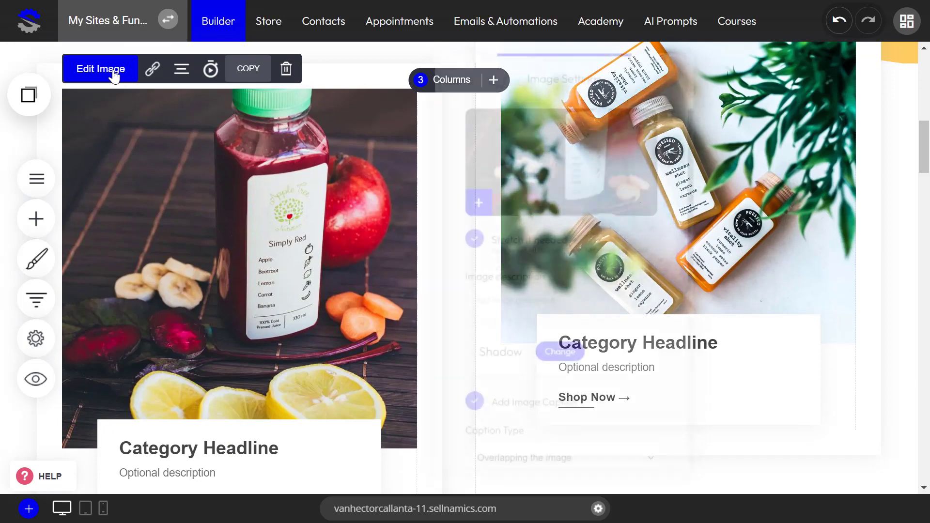
pyautogui.click(472, 198)
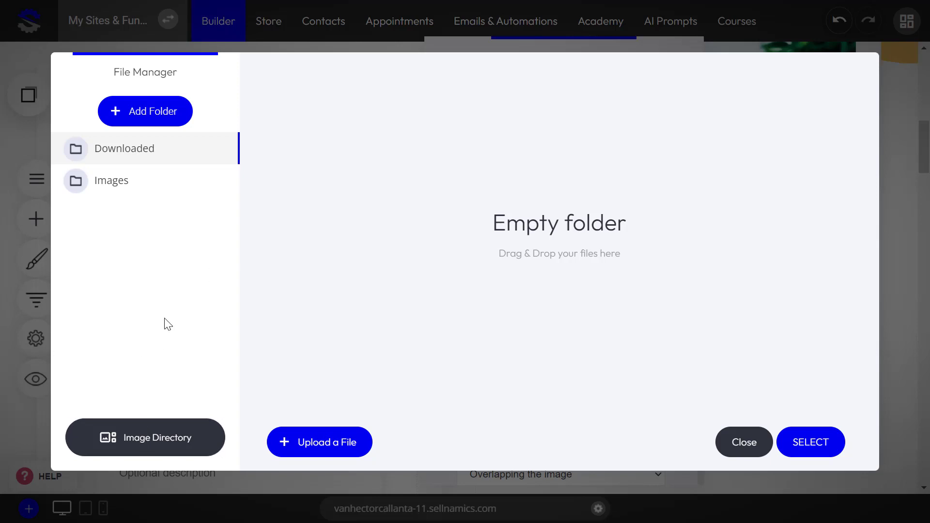
# - Browse the stock photos in the Image Directory
pyautogui.click(134, 444)
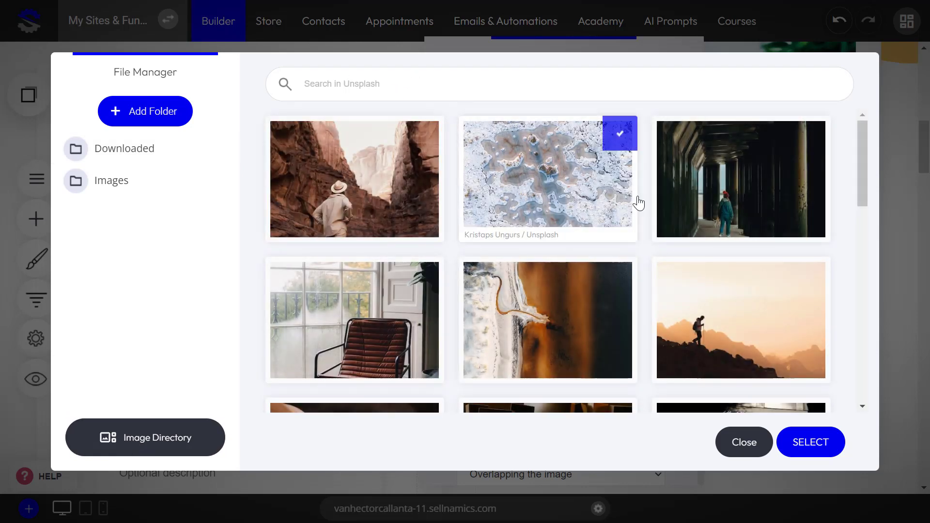
pyautogui.scroll(-10, 664, 233)
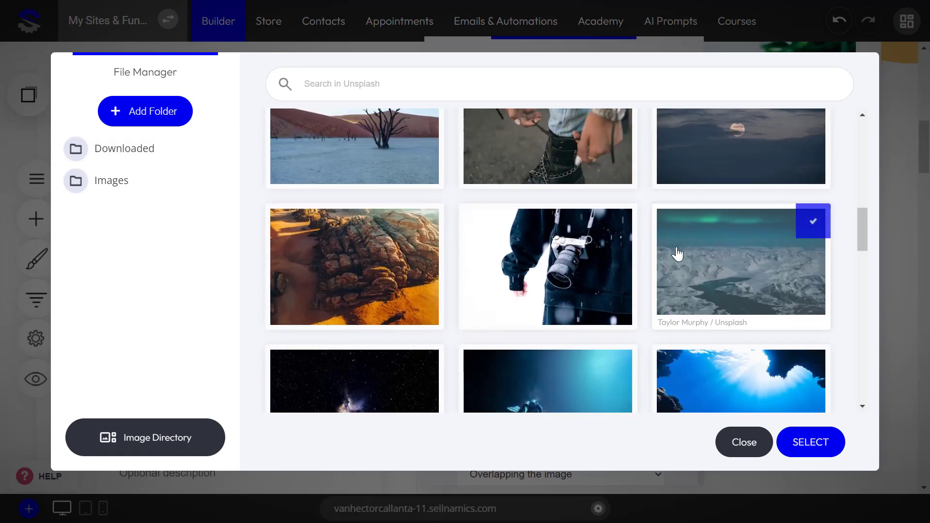
pyautogui.scroll(-4, 673, 272)
pyautogui.scroll(4, 655, 310)
pyautogui.scroll(10, 626, 323)
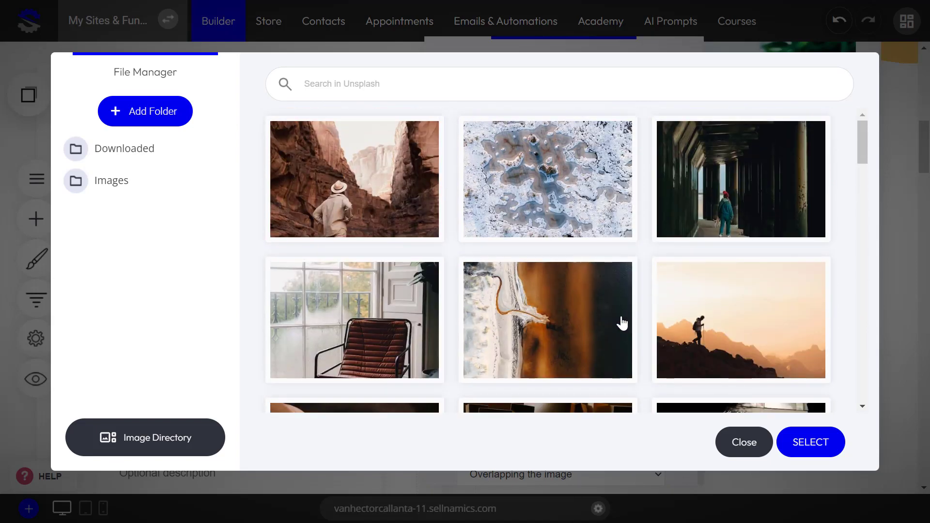
pyautogui.scroll(-3, 581, 310)
pyautogui.scroll(-3, 574, 304)
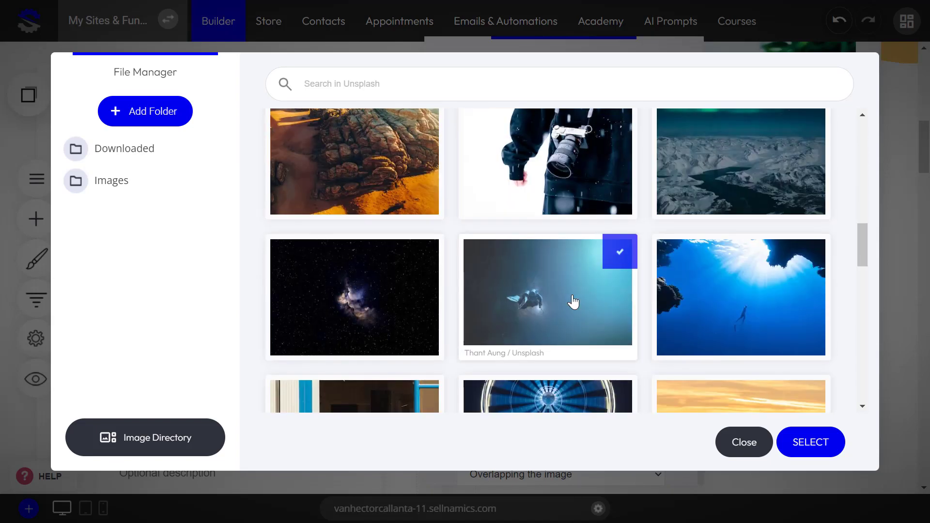
pyautogui.scroll(-10, 532, 276)
pyautogui.scroll(5, 532, 276)
pyautogui.scroll(5, 533, 276)
pyautogui.scroll(5, 566, 303)
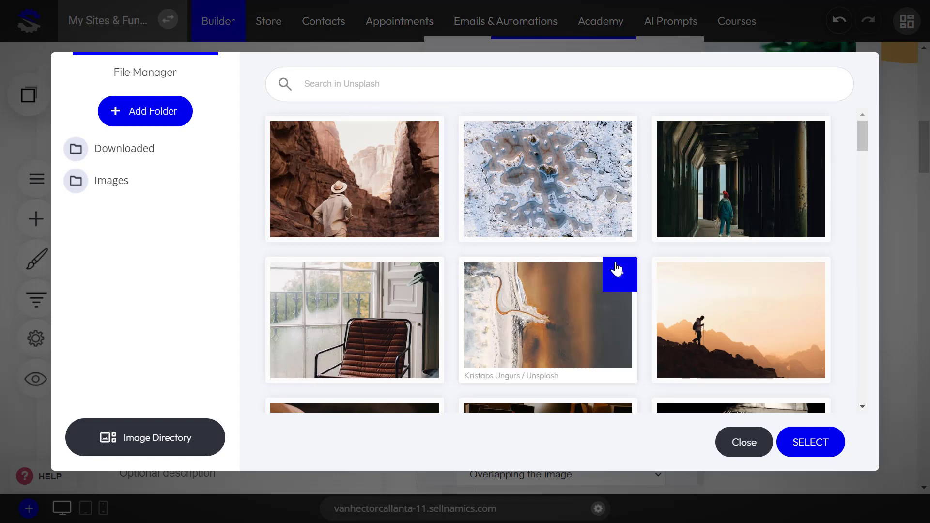
# - Search Unsplash for 'furniture' and use the green sofa photo for the card
pyautogui.click(464, 83)
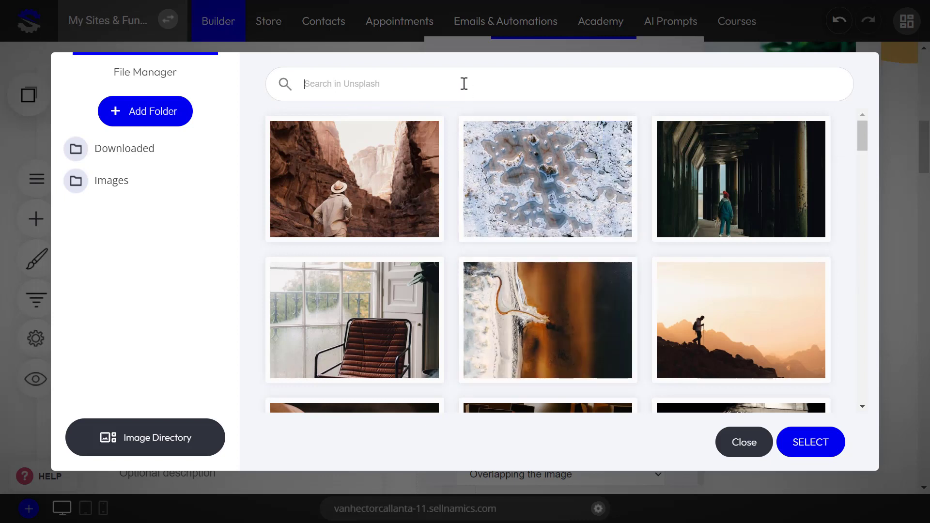
pyautogui.write('furniture')
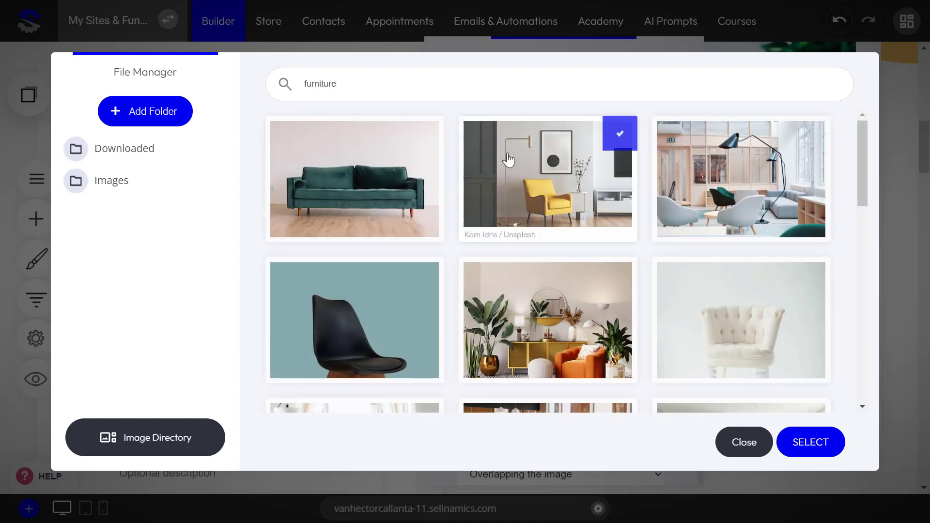
pyautogui.scroll(-3, 533, 206)
pyautogui.scroll(3, 540, 213)
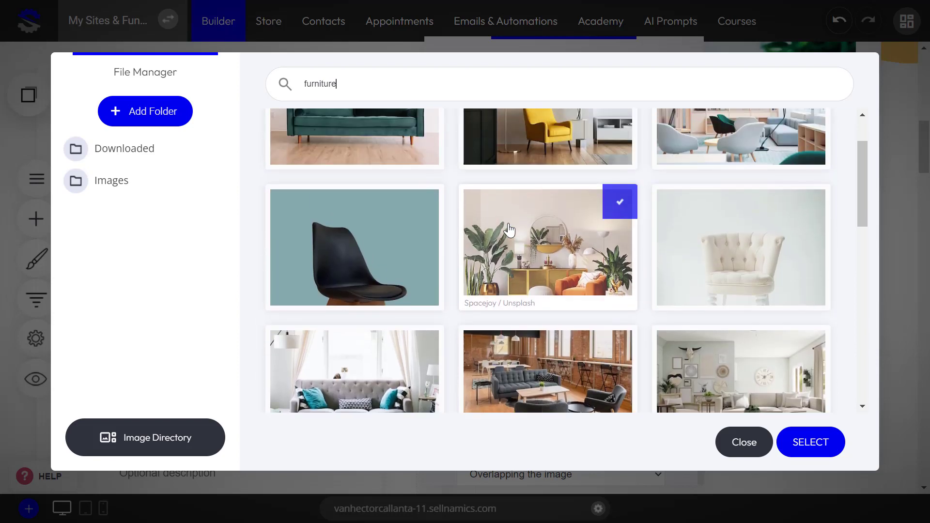
pyautogui.click(355, 186)
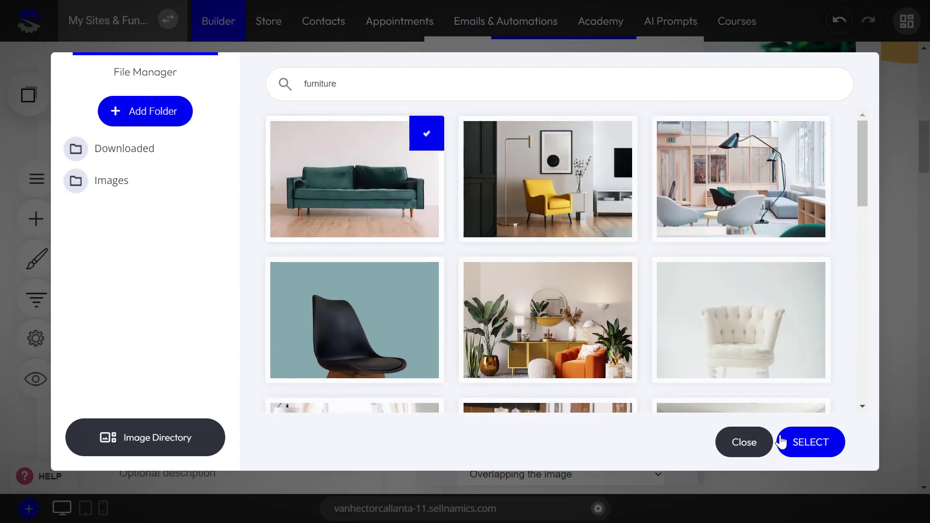
pyautogui.click(812, 446)
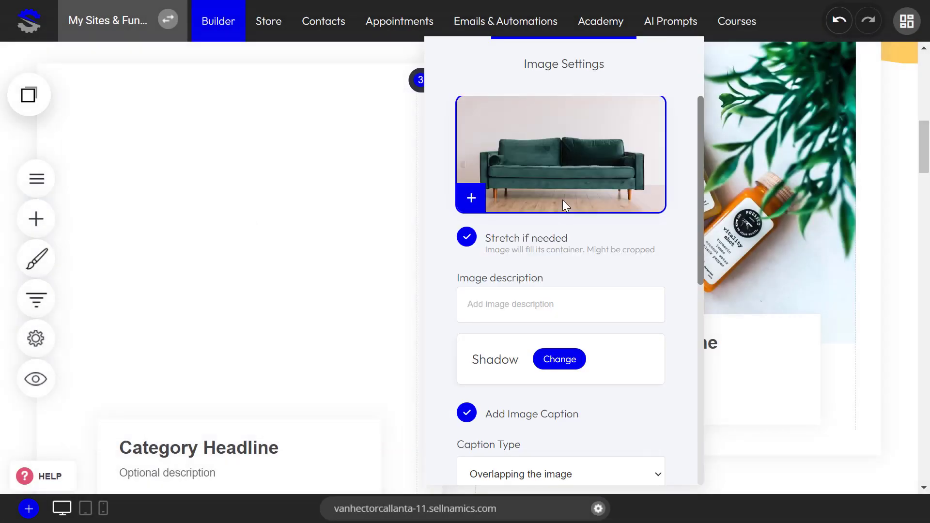
# - Close the Image Settings panel and save the page
pyautogui.click(222, 262)
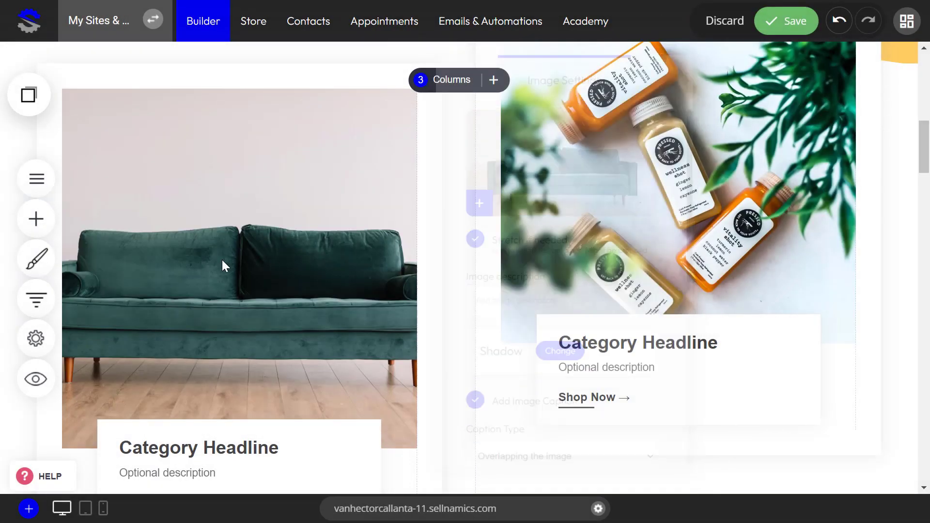
pyautogui.scroll(-3, 272, 278)
pyautogui.scroll(3, 272, 278)
pyautogui.scroll(-3, 216, 327)
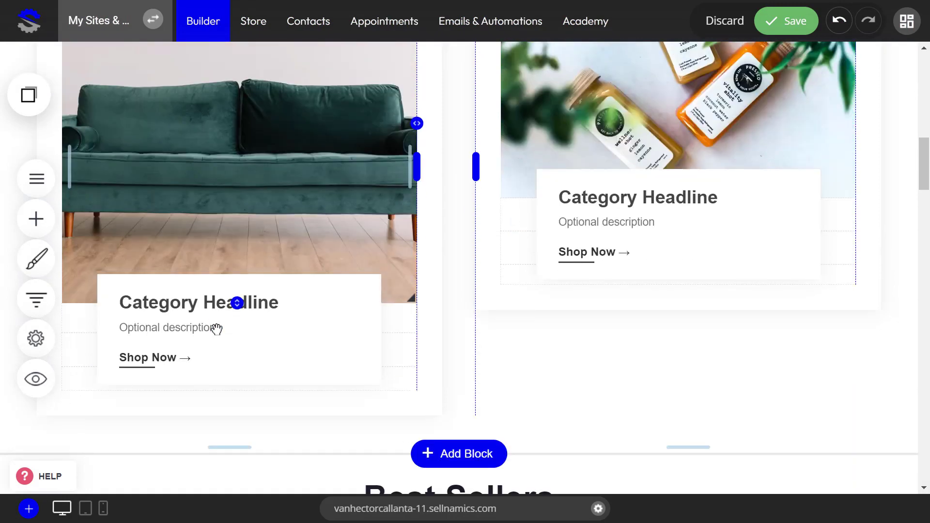
pyautogui.scroll(3, 436, 334)
pyautogui.click(787, 24)
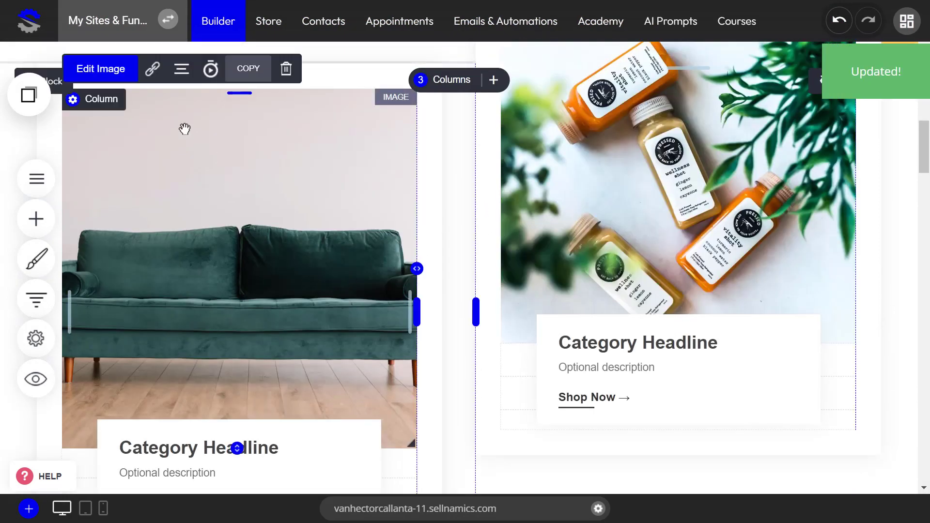
# - Reopen the card image's File Manager, close it, and dismiss the image settings
pyautogui.click(99, 73)
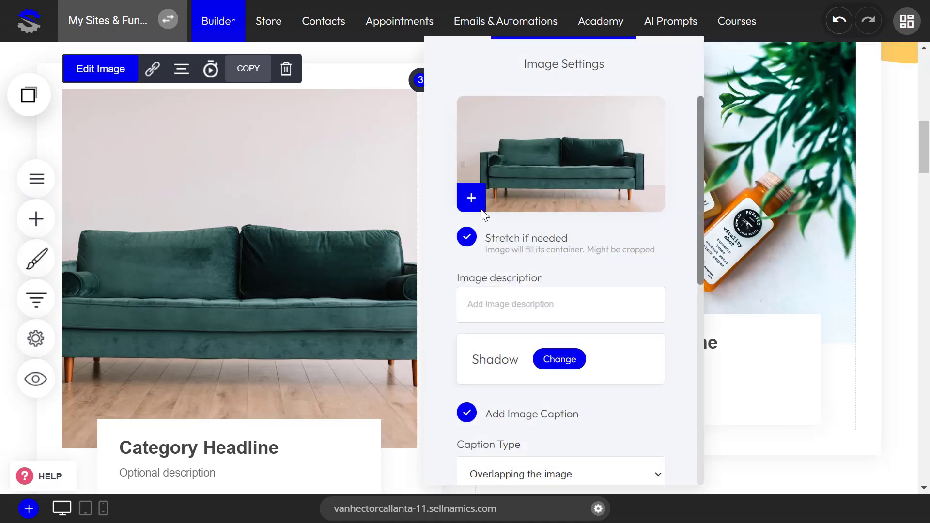
pyautogui.click(471, 198)
pyautogui.moveTo(415, 141)
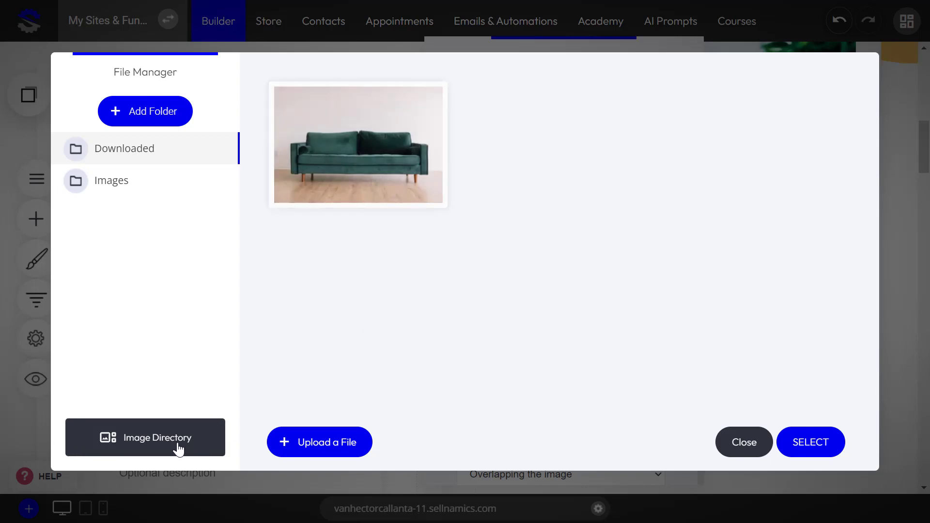
pyautogui.click(757, 442)
pyautogui.click(748, 250)
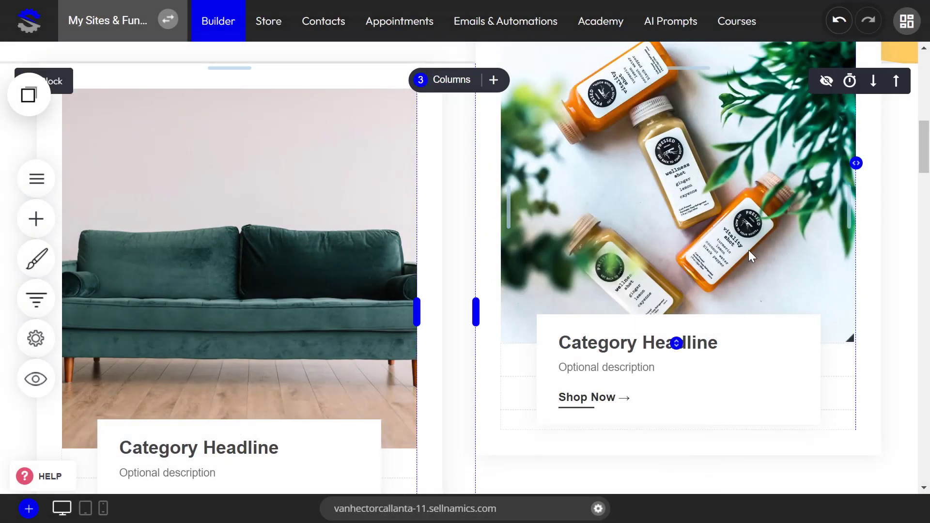
pyautogui.scroll(10, 460, 281)
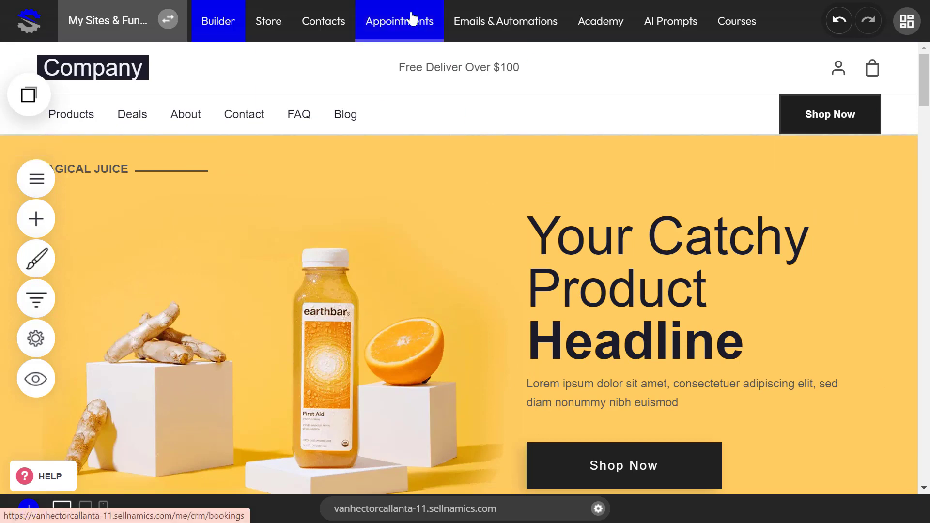
# - Check Campaigns under Emails & Automations (0 campaigns), then return to the All Contacts list
pyautogui.click(323, 22)
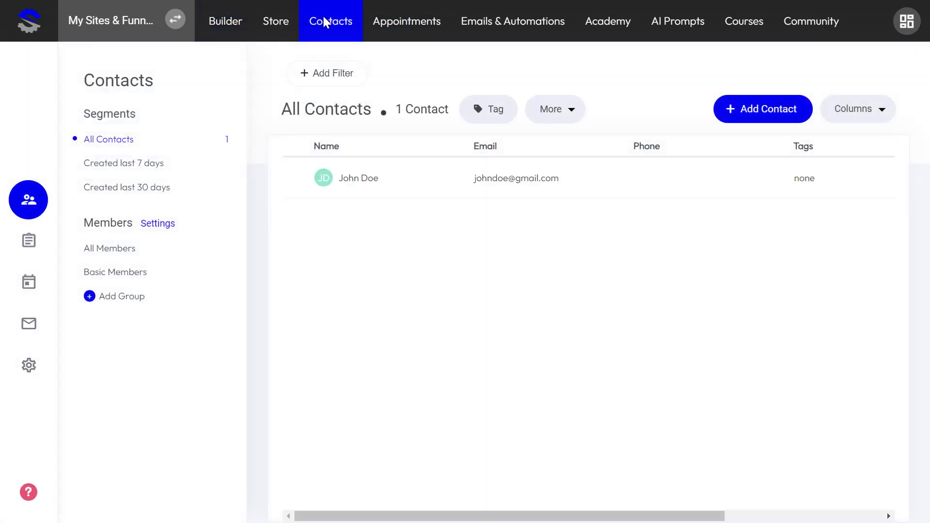
pyautogui.click(506, 19)
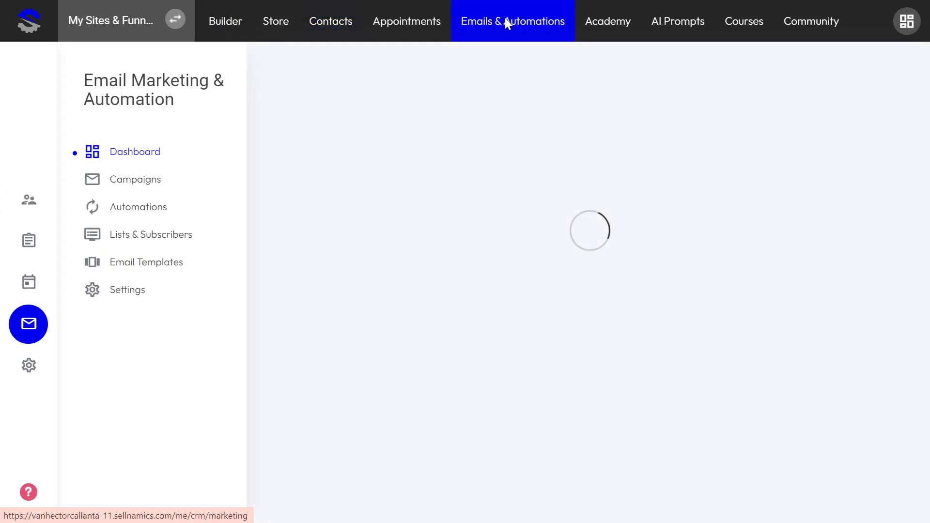
pyautogui.click(136, 186)
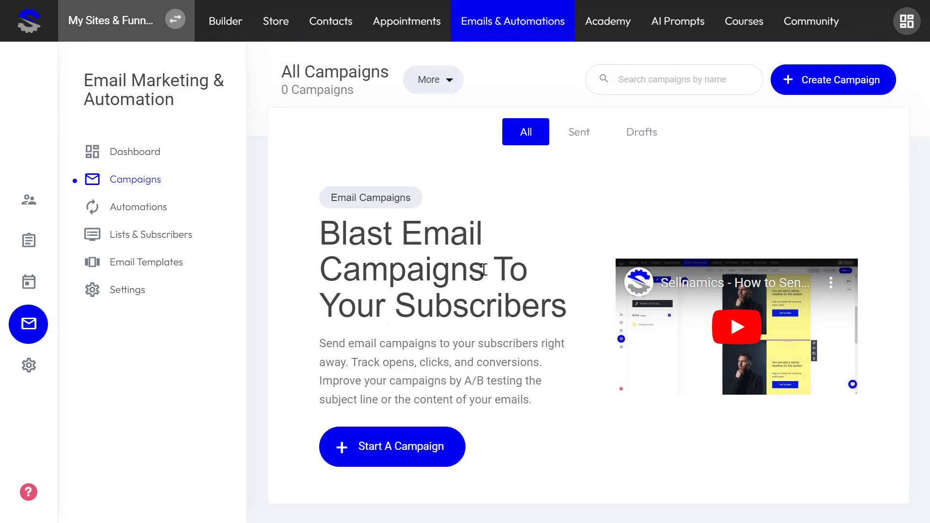
pyautogui.click(334, 28)
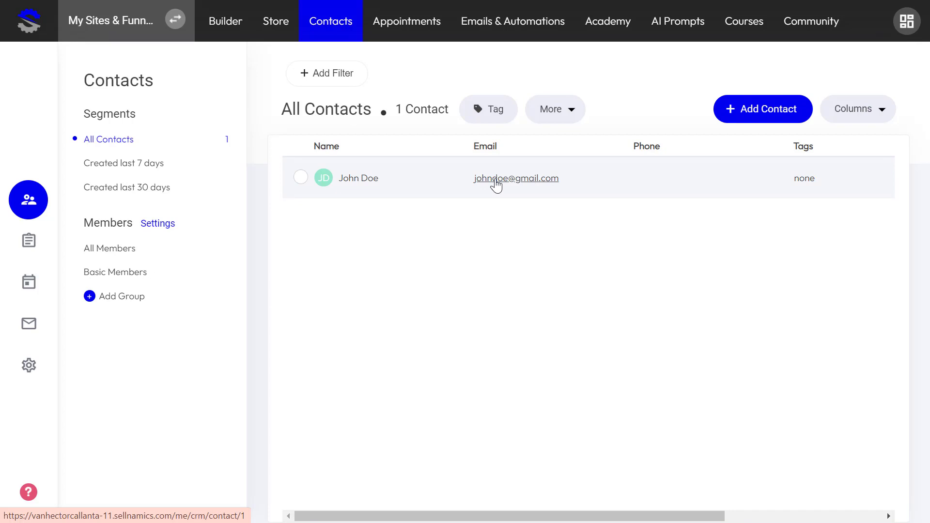
# - Open the contact's detail page and start a new email to them
pyautogui.click(497, 183)
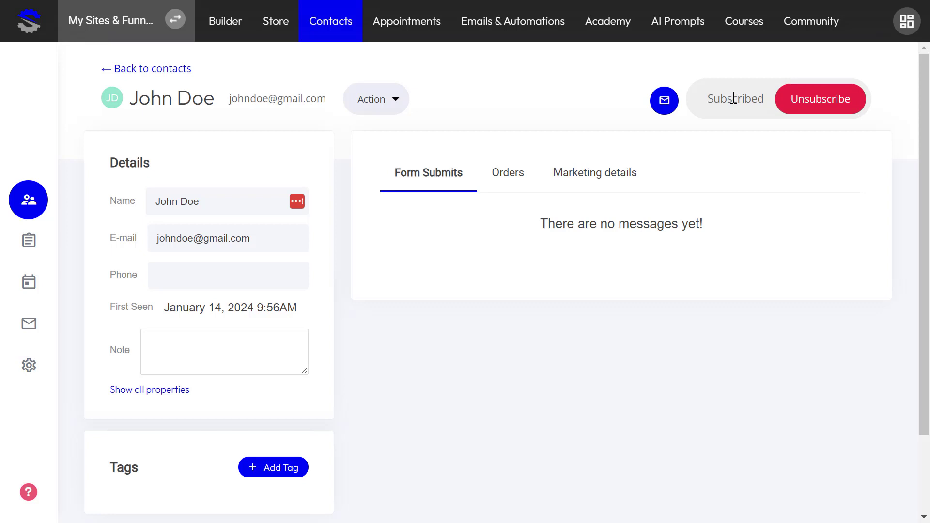
pyautogui.click(667, 101)
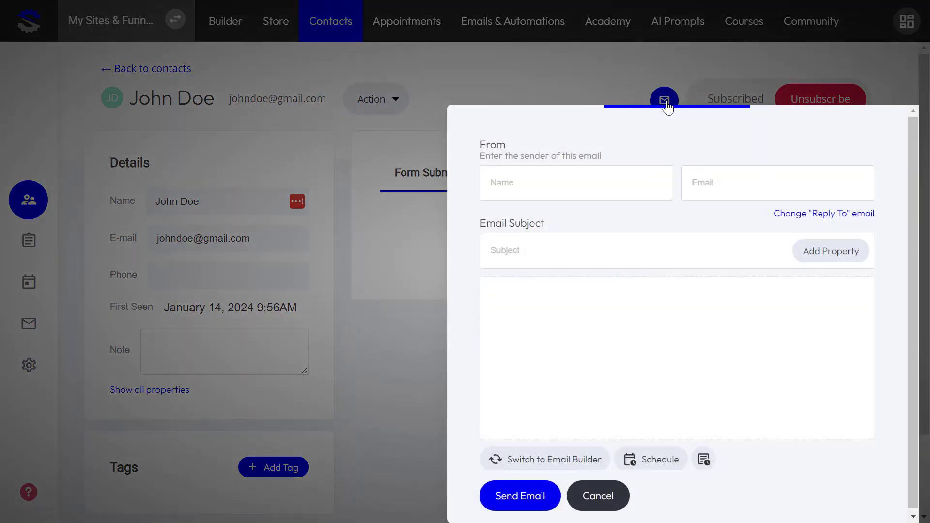
# - Fill in the sender's name and email address
pyautogui.click(601, 187)
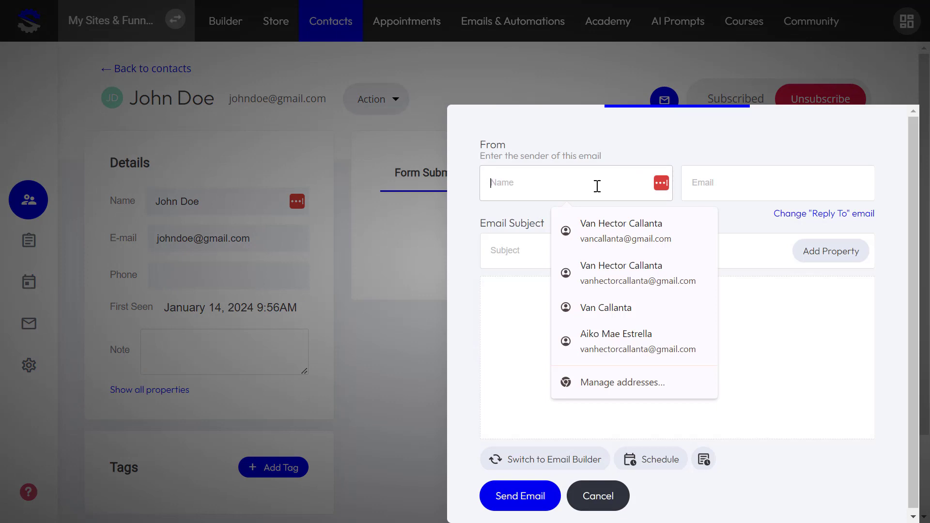
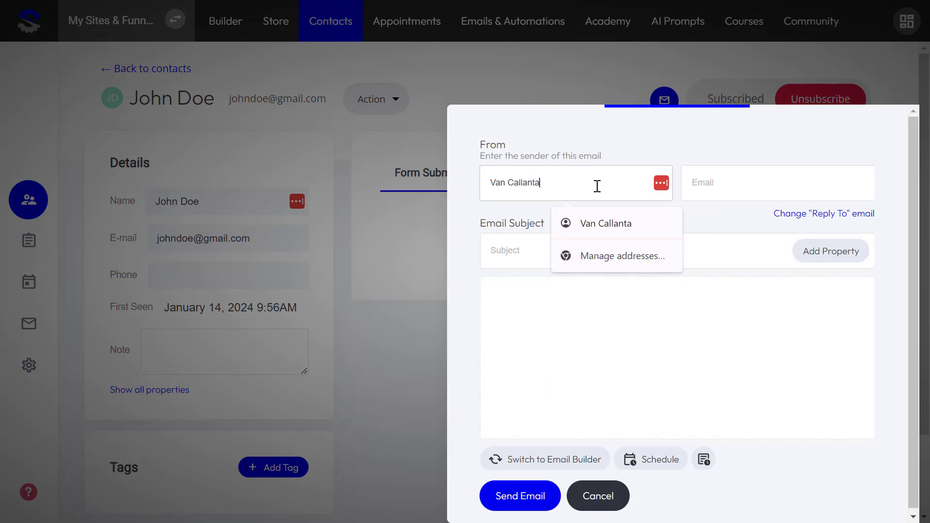
pyautogui.press('Tab')
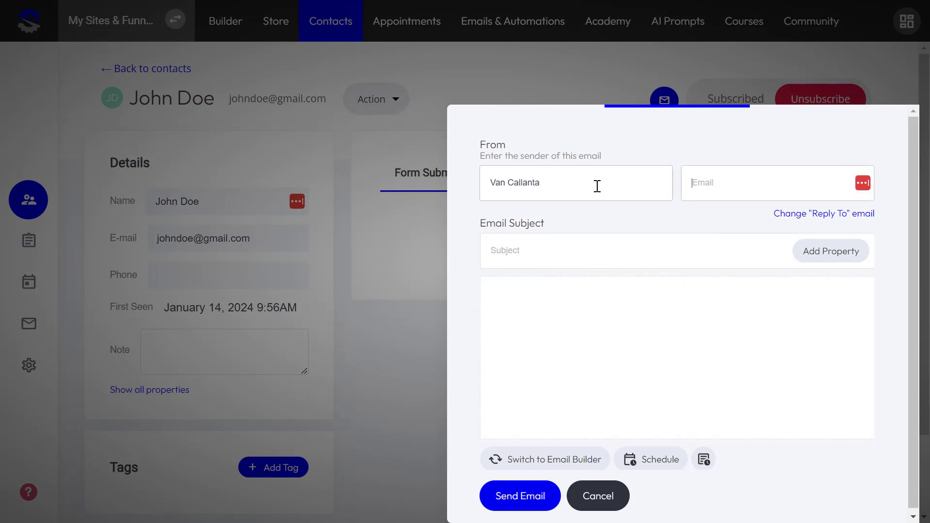
pyautogui.write('t')
pyautogui.press('BackSpace')
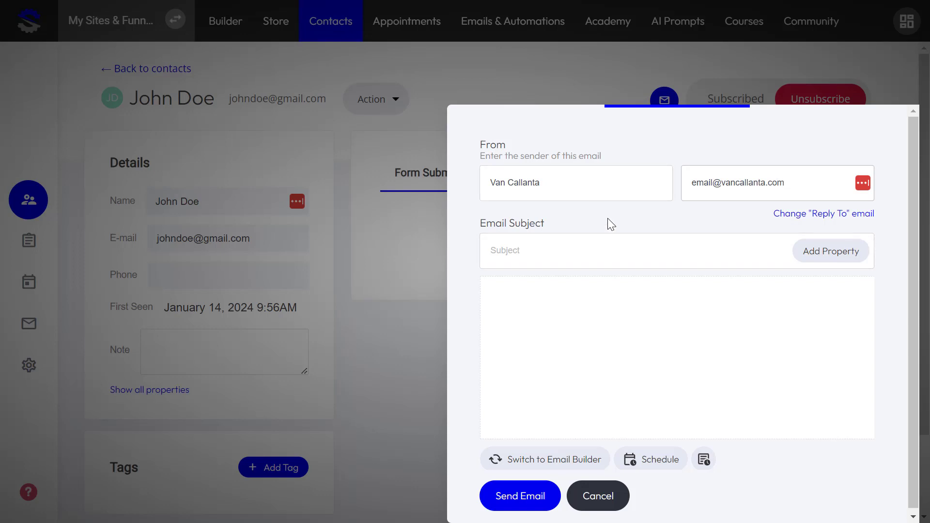
# - Enter the subject 'Congrats' and place the cursor in the message body
pyautogui.click(592, 249)
pyautogui.write('Congrats')
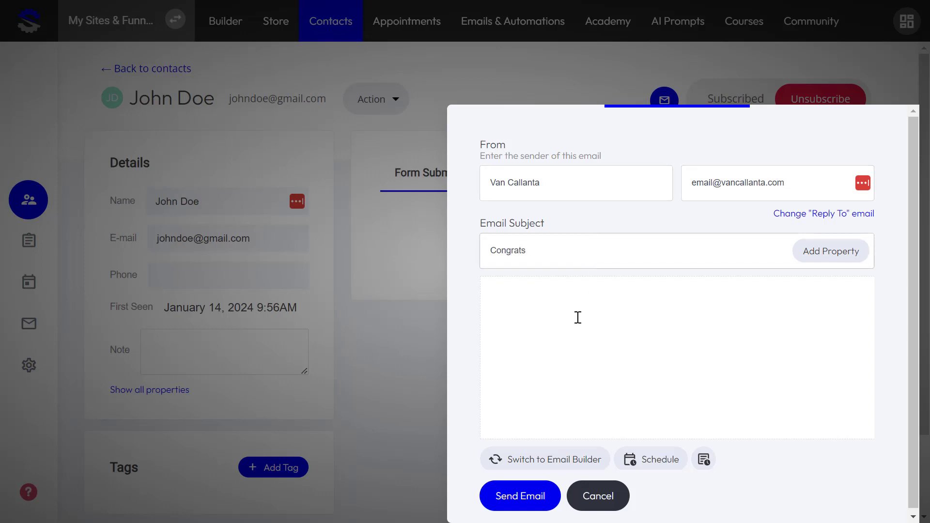
pyautogui.click(578, 318)
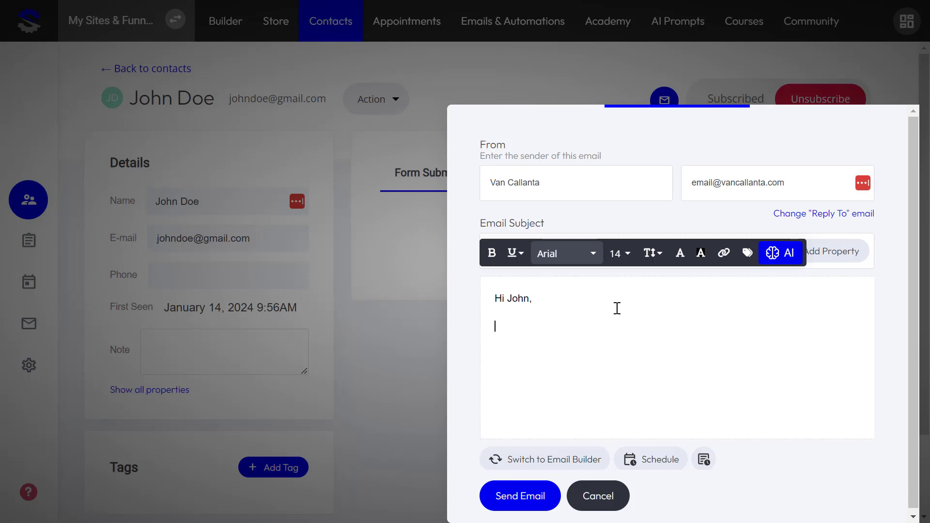
# - Apply the news-article template in the Email Builder
pyautogui.click(536, 460)
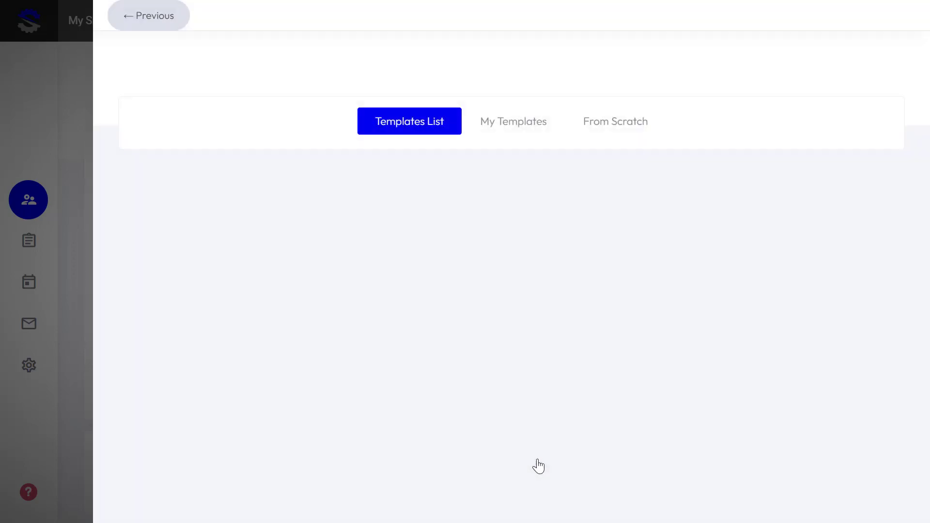
pyautogui.scroll(-5, 504, 329)
pyautogui.scroll(5, 513, 294)
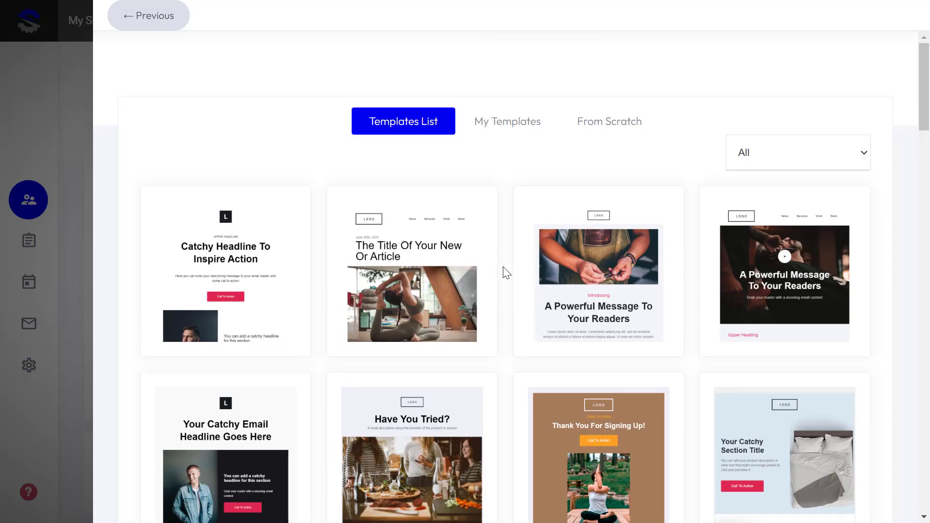
pyautogui.click(455, 276)
pyautogui.scroll(-6, 654, 364)
pyautogui.scroll(-5, 654, 364)
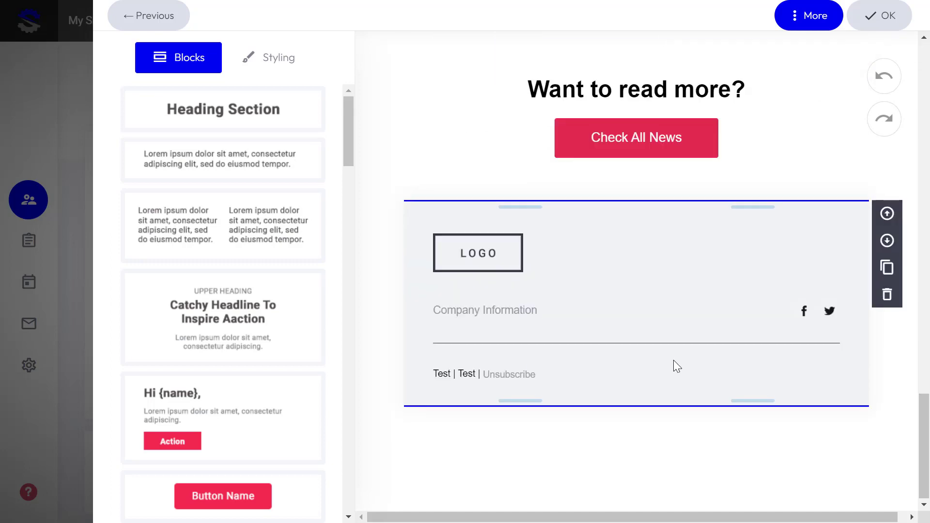
pyautogui.scroll(5, 691, 345)
pyautogui.click(900, 22)
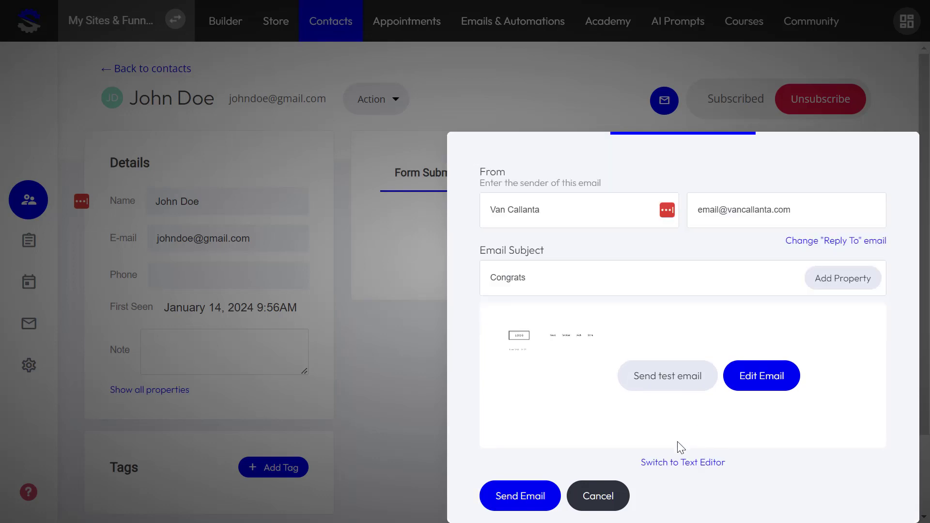
# - Switch back to the Text Editor, discarding the template design
pyautogui.click(672, 463)
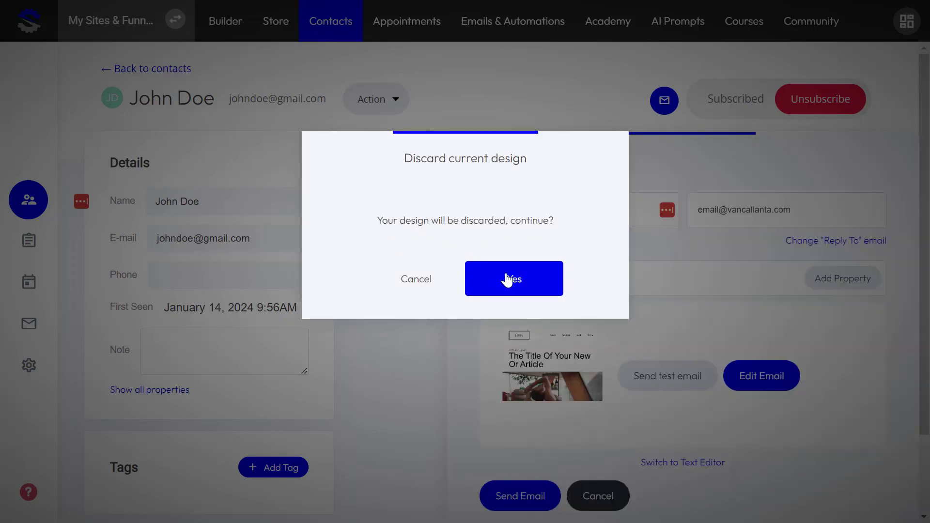
pyautogui.click(507, 280)
pyautogui.click(592, 342)
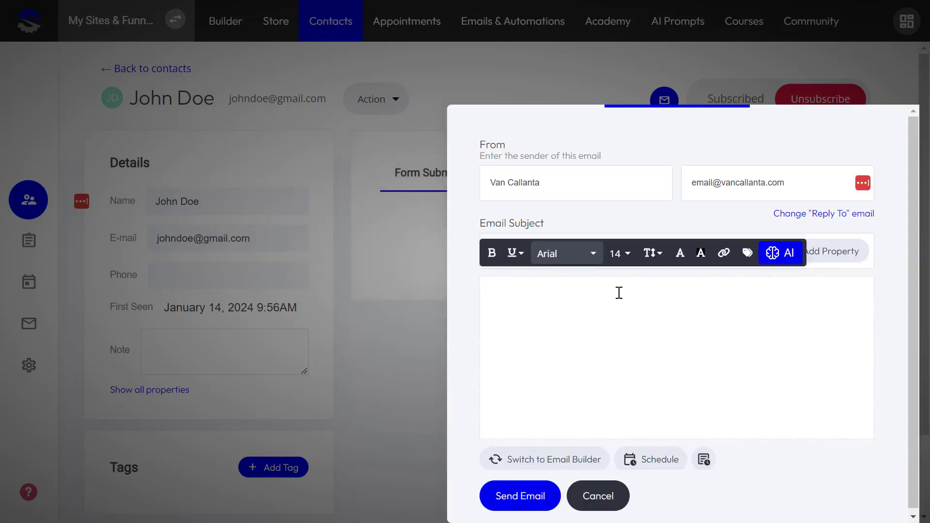
# - Turn on scheduling and set the send date to 29 January 2024 at 02:00
pyautogui.click(667, 464)
pyautogui.scroll(-2, 697, 315)
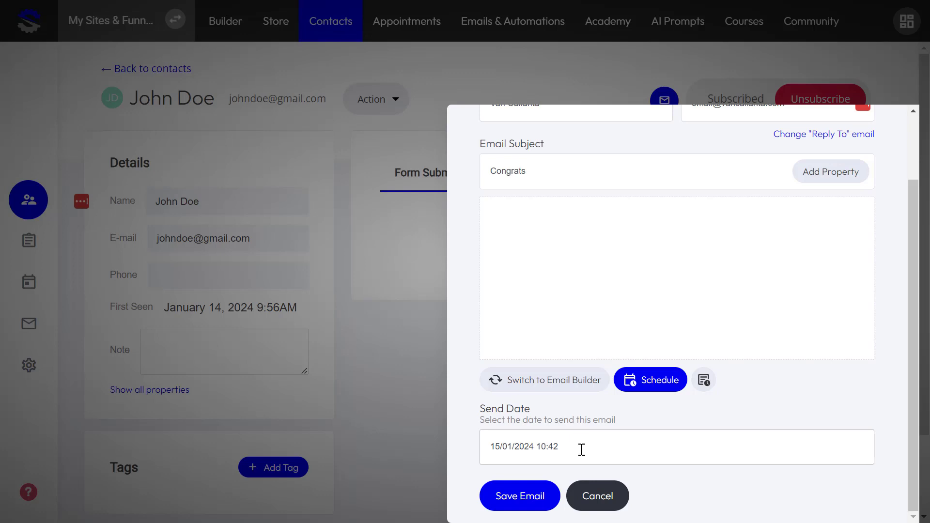
pyautogui.click(591, 450)
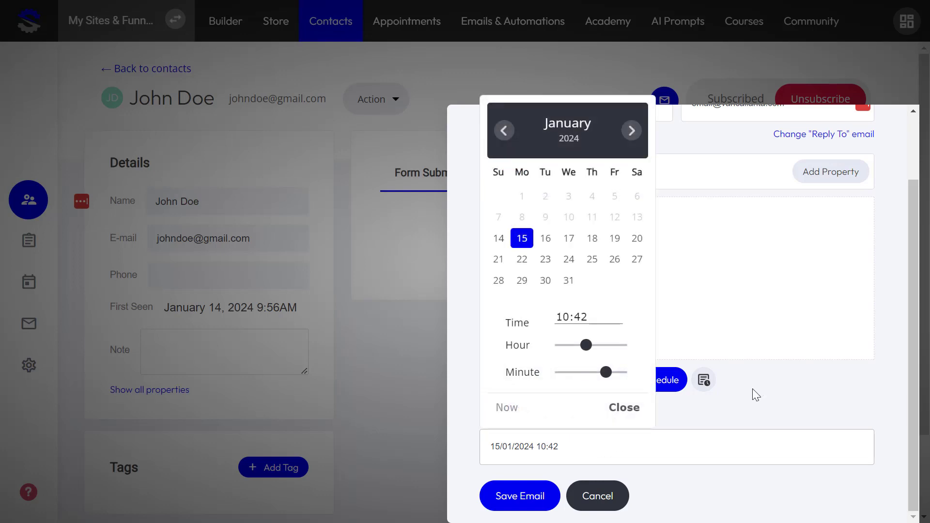
pyautogui.click(756, 392)
pyautogui.click(591, 443)
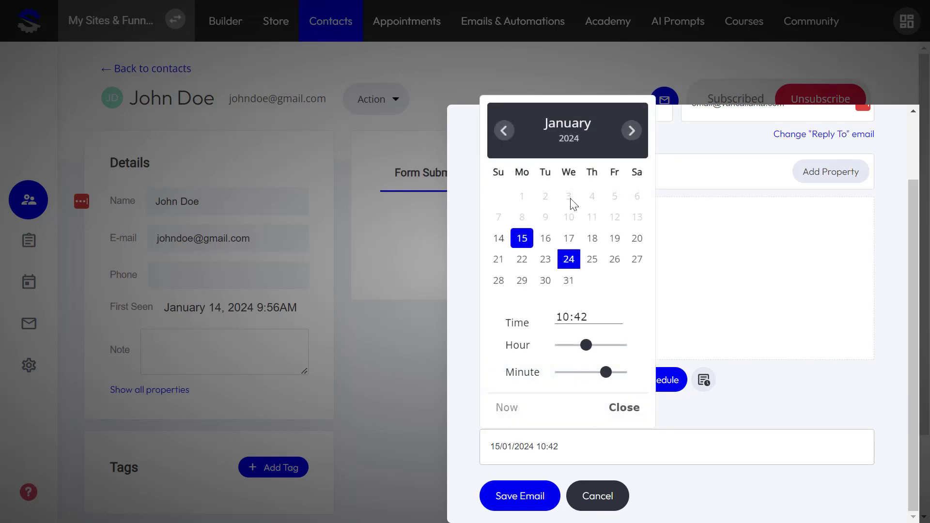
pyautogui.click(523, 279)
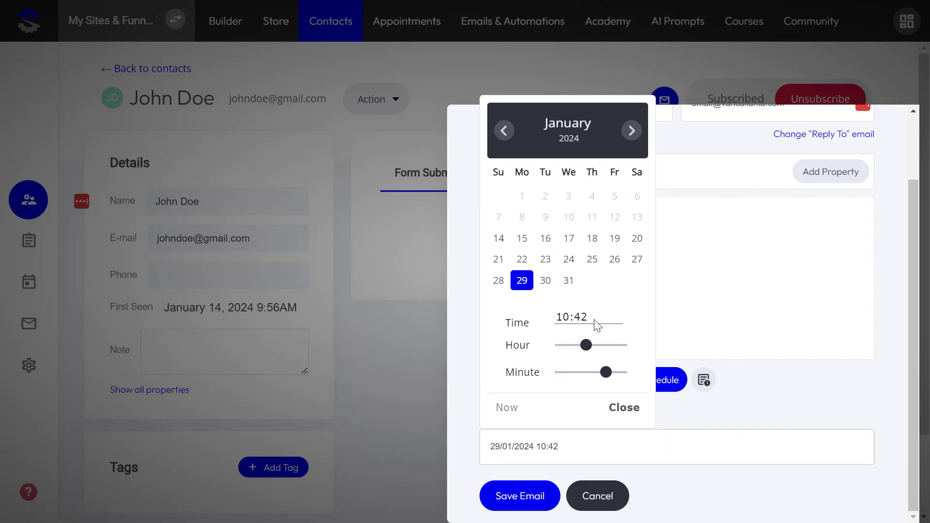
pyautogui.moveTo(586, 344); pyautogui.dragTo(559, 345)
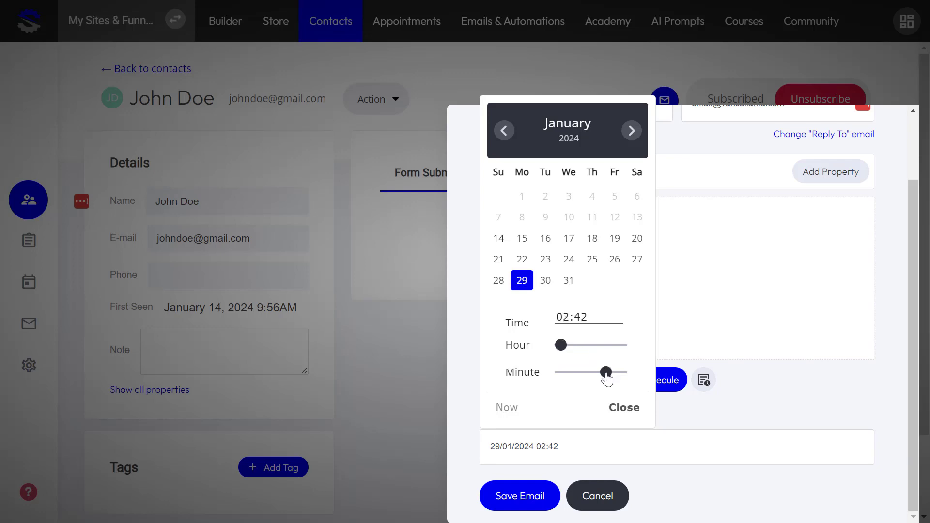
pyautogui.moveTo(607, 374); pyautogui.dragTo(552, 378)
pyautogui.moveTo(560, 345)
pyautogui.mouseDown()
pyautogui.moveTo(621, 347)
pyautogui.moveTo(561, 348)
pyautogui.mouseUp()
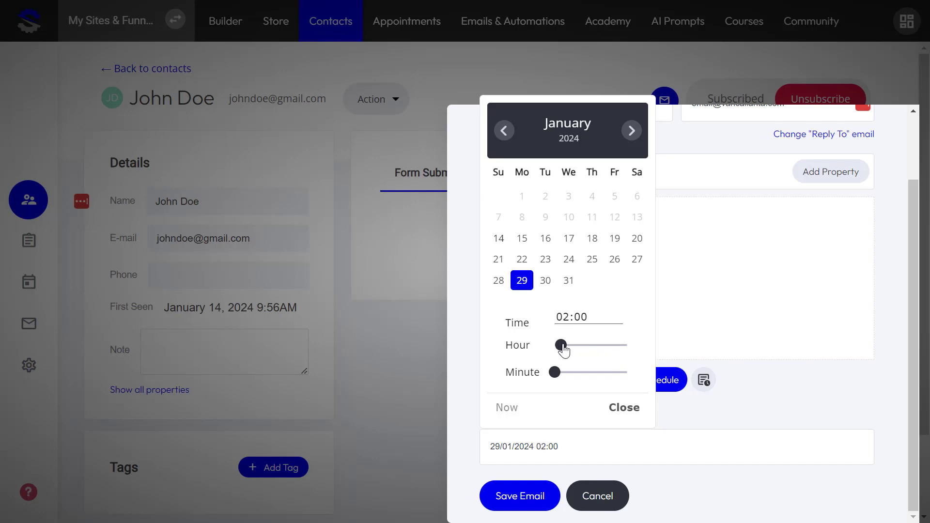
pyautogui.click(819, 391)
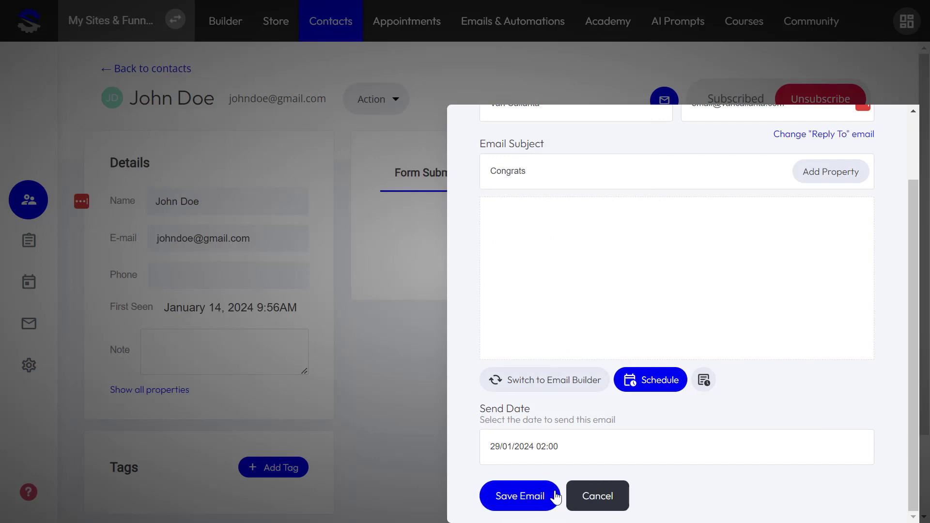
# - Add a greeting to the contact in the body, then save and confirm the scheduled email
pyautogui.click(536, 503)
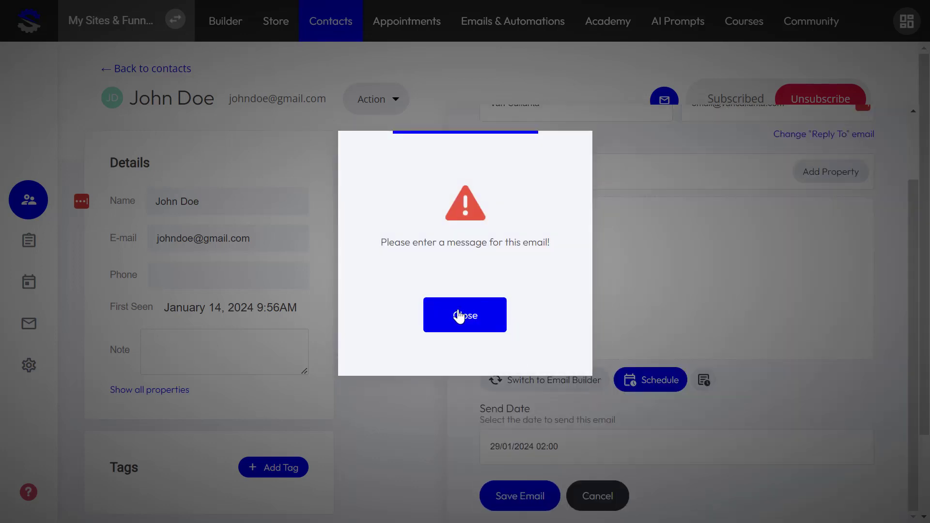
pyautogui.click(454, 318)
pyautogui.click(577, 309)
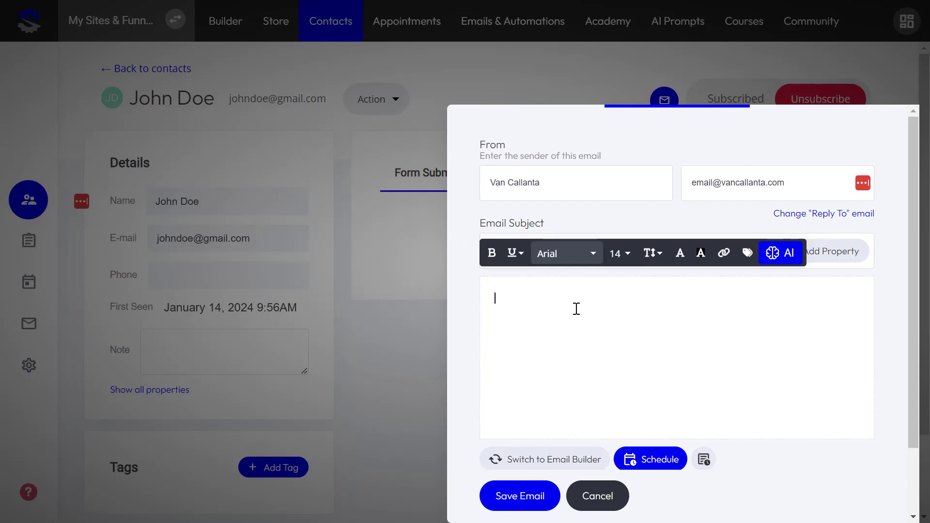
pyautogui.write('Hi John,')
pyautogui.scroll(-3, 621, 332)
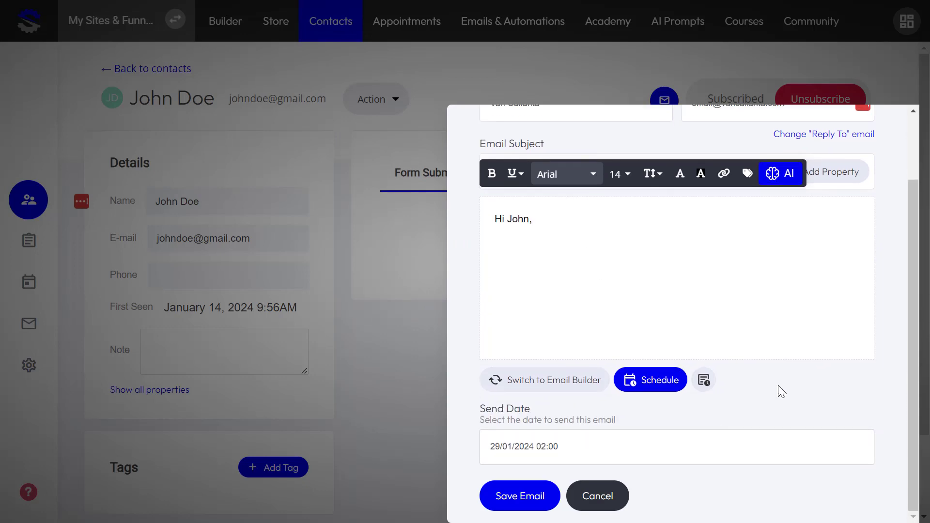
pyautogui.click(779, 391)
pyautogui.click(511, 499)
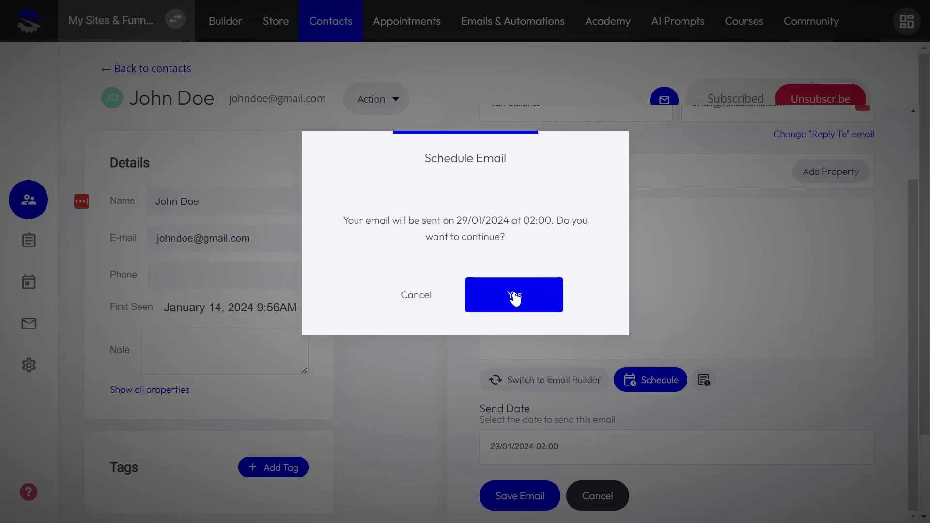
pyautogui.click(515, 297)
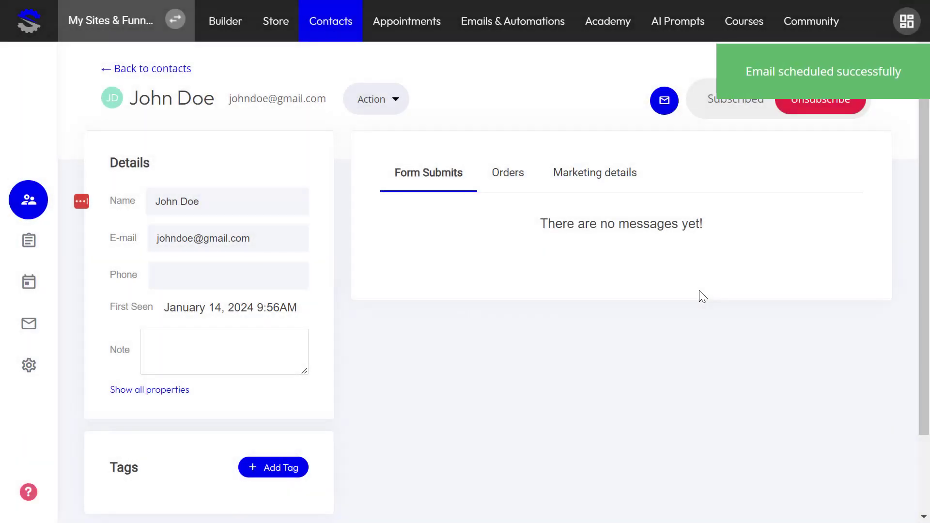
# - Check the contact's scheduled emails, including Congrats, then leave the composer for Emails & Automations
pyautogui.click(665, 99)
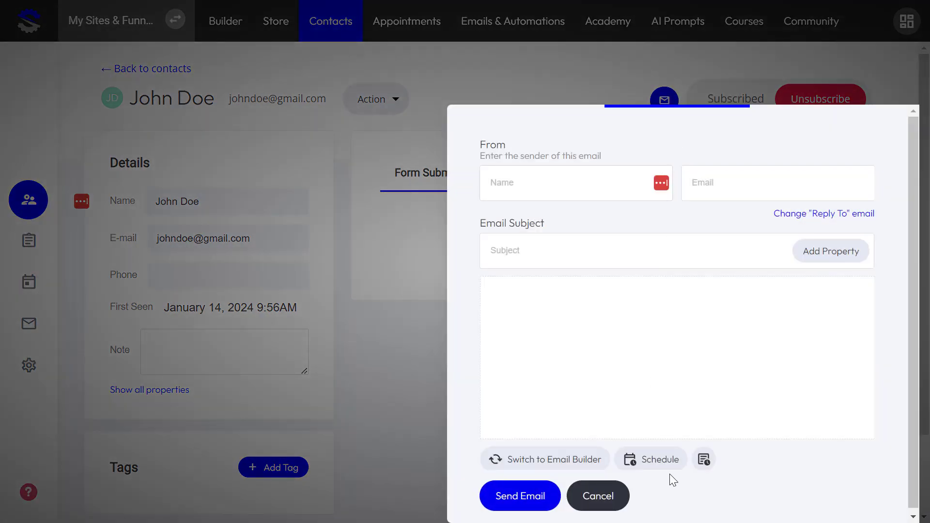
pyautogui.click(705, 461)
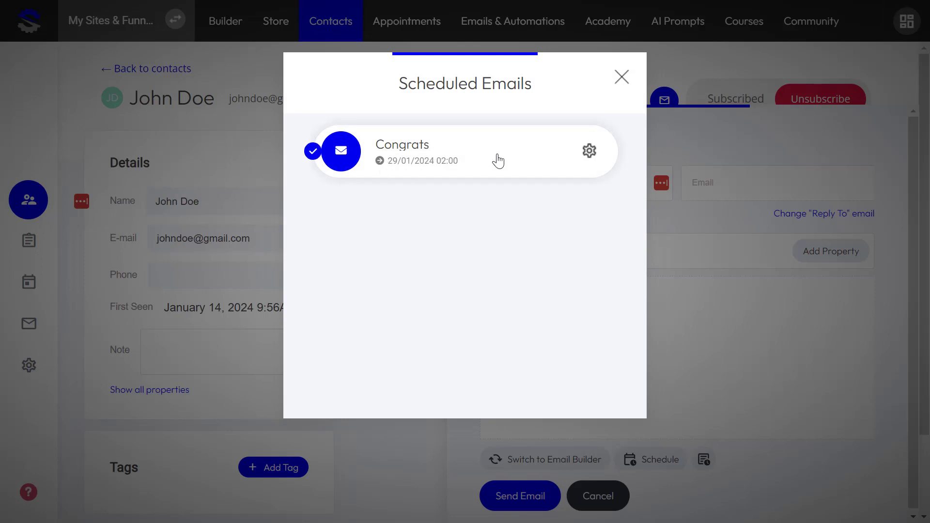
pyautogui.click(590, 151)
pyautogui.click(629, 69)
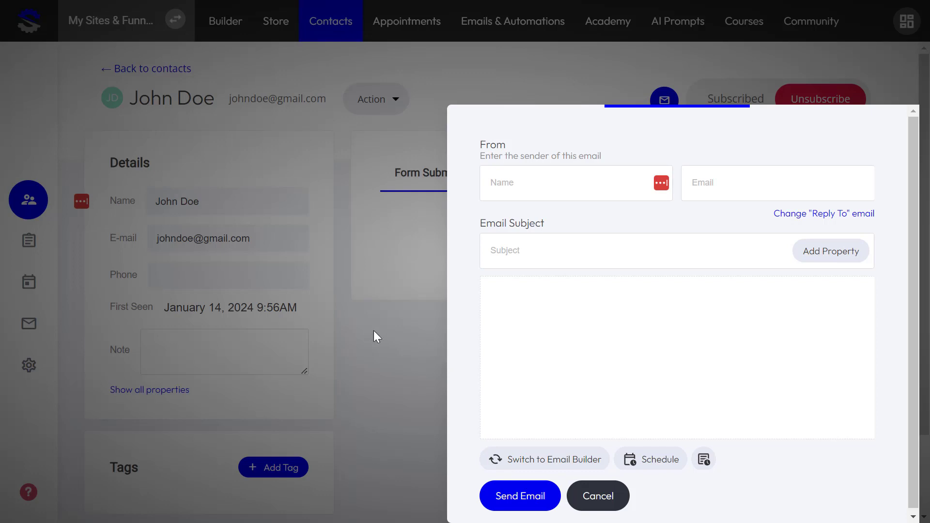
pyautogui.click(597, 497)
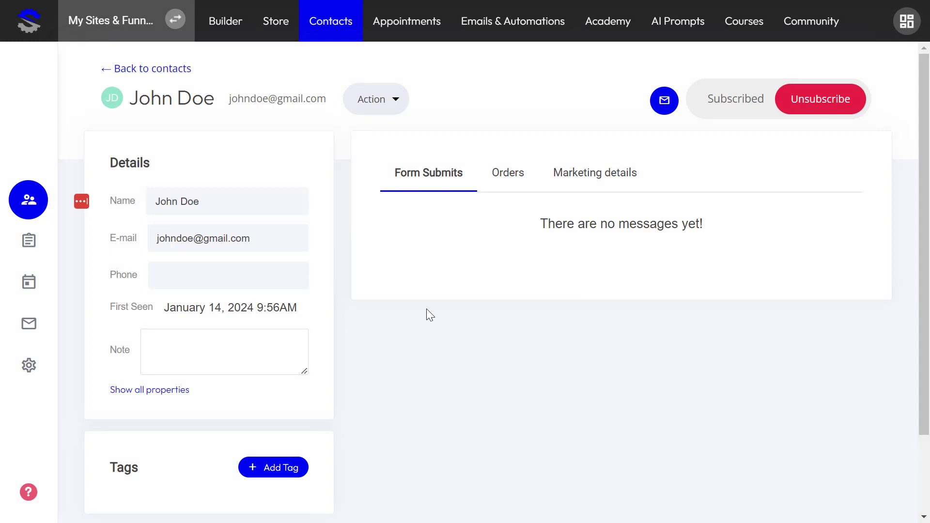
pyautogui.click(527, 29)
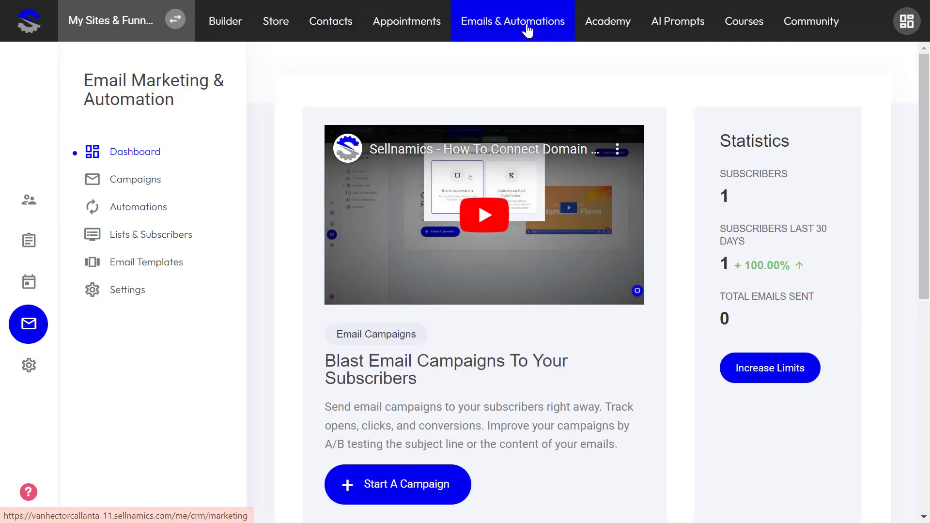
# - Create a new automation named 'Test Automation' from the Automations list
pyautogui.click(130, 211)
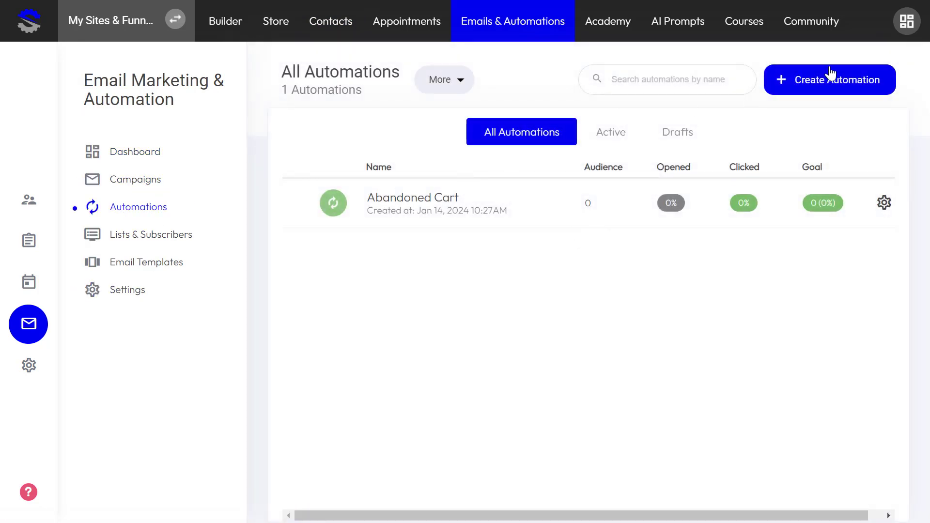
pyautogui.click(833, 89)
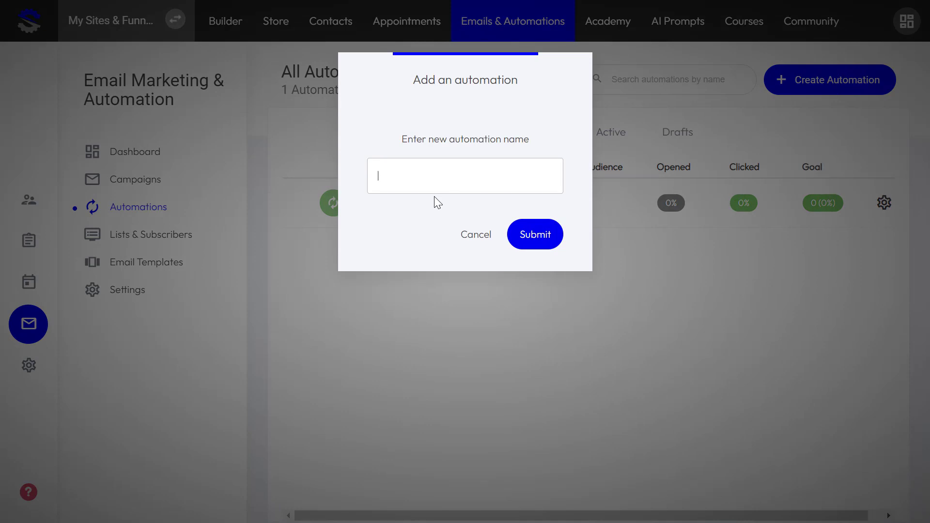
pyautogui.write('Test Automation')
pyautogui.click(533, 235)
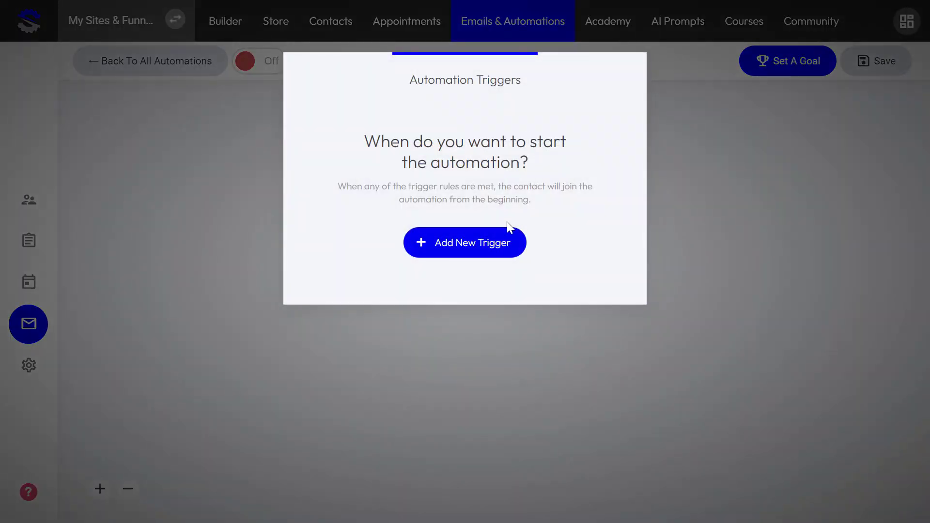
pyautogui.click(486, 243)
# - Add an 'Opens an email' trigger for the Abandoned Cart email 'Reminder: there are items in your cart'
pyautogui.scroll(-4, 504, 257)
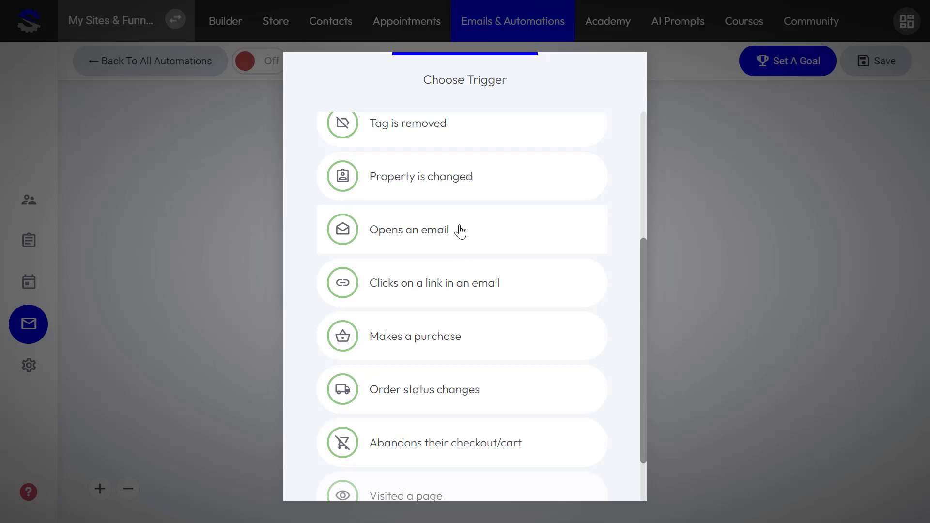
pyautogui.click(421, 234)
pyautogui.click(433, 211)
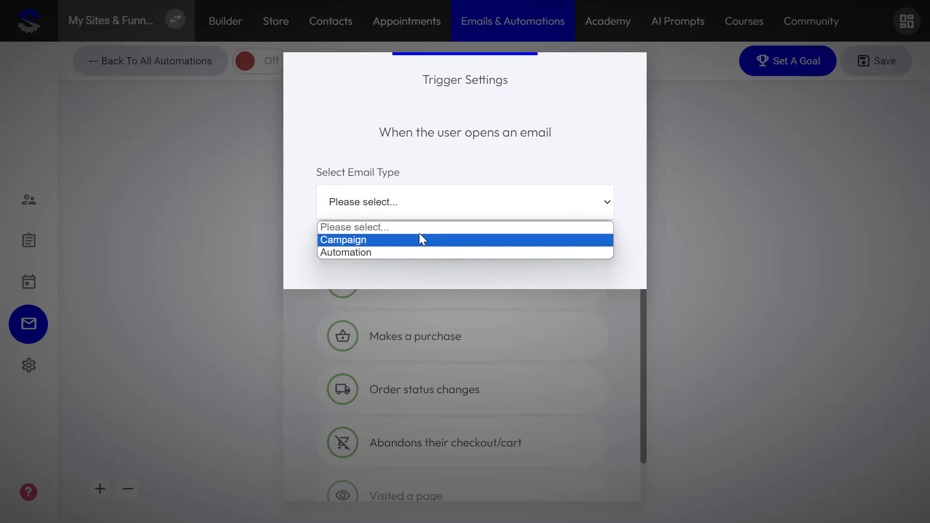
pyautogui.click(412, 256)
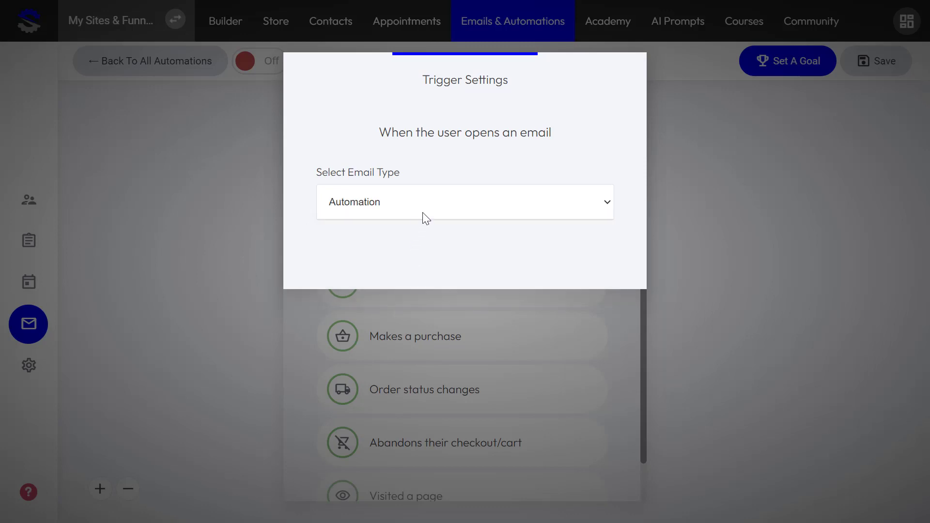
pyautogui.click(409, 269)
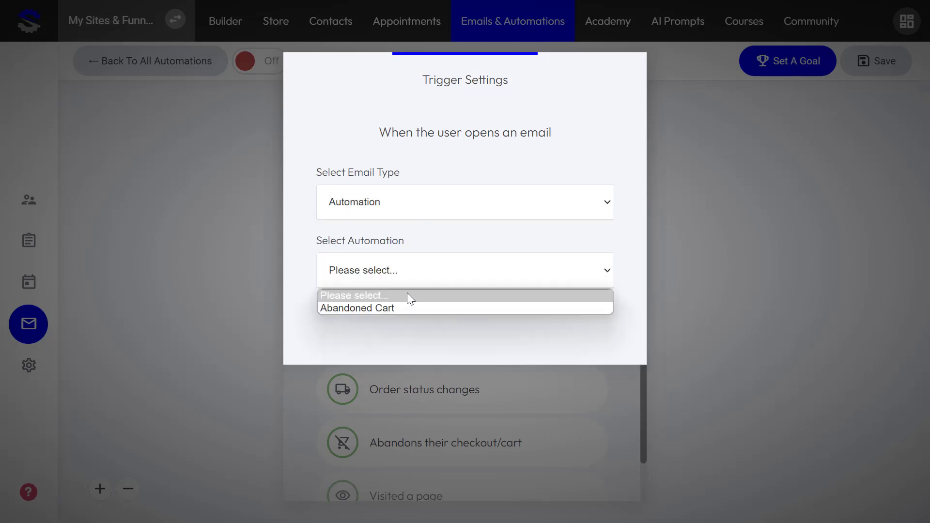
pyautogui.click(404, 309)
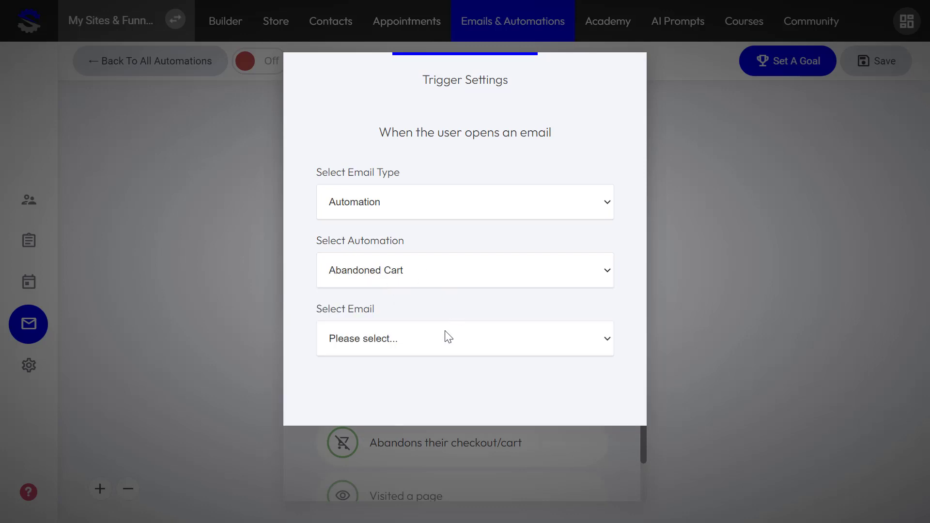
pyautogui.click(444, 334)
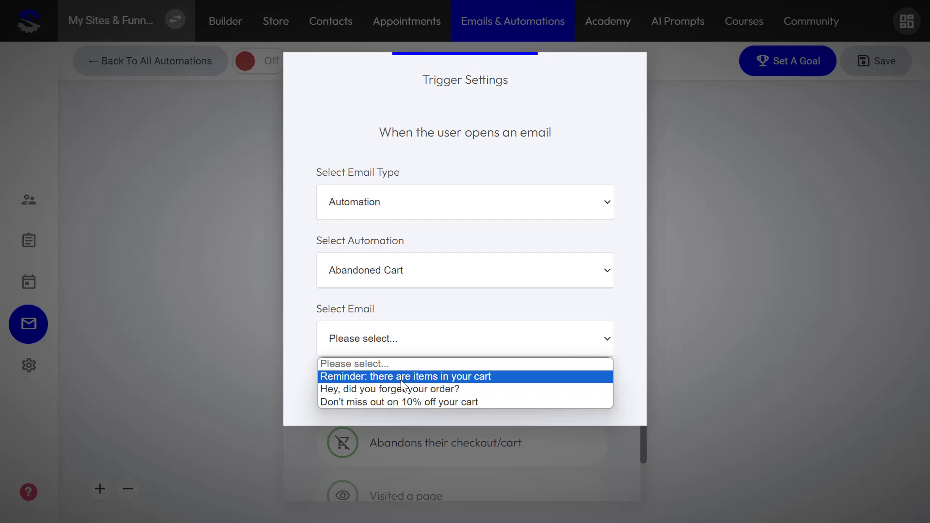
pyautogui.click(365, 376)
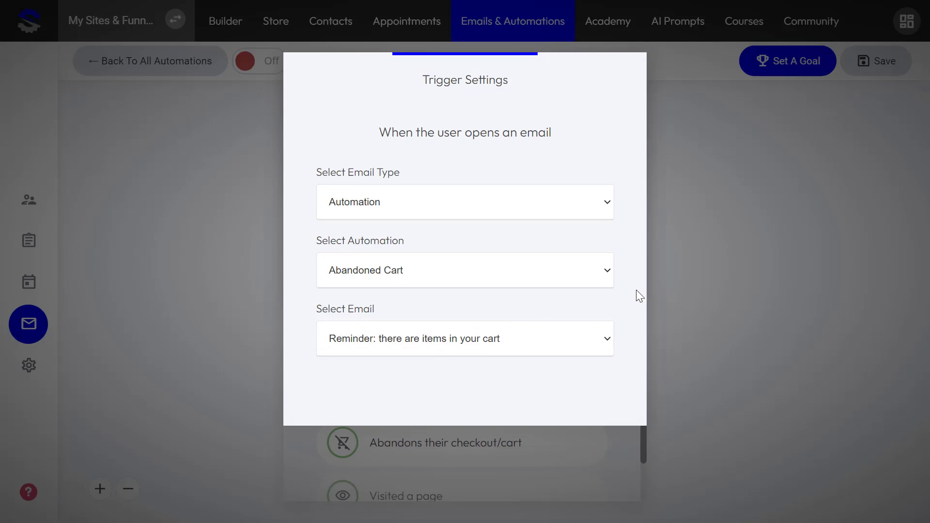
pyautogui.click(671, 277)
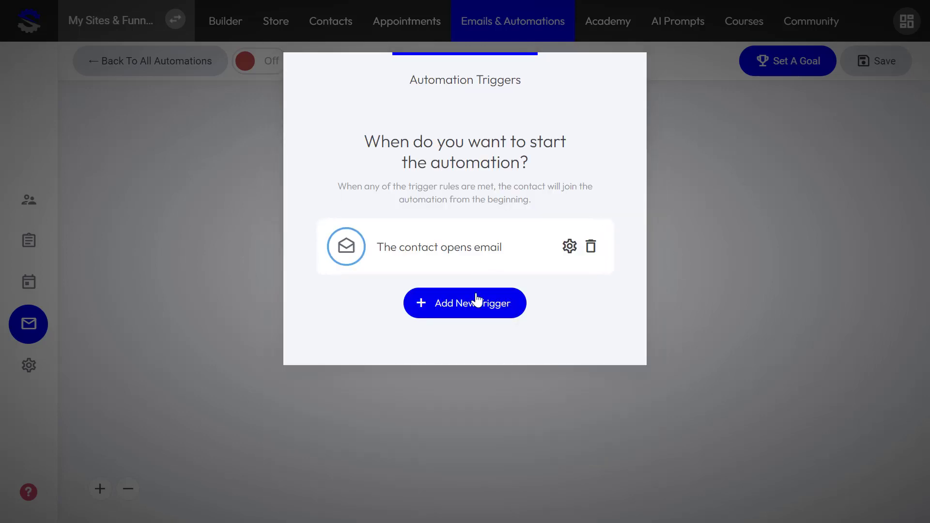
pyautogui.click(697, 301)
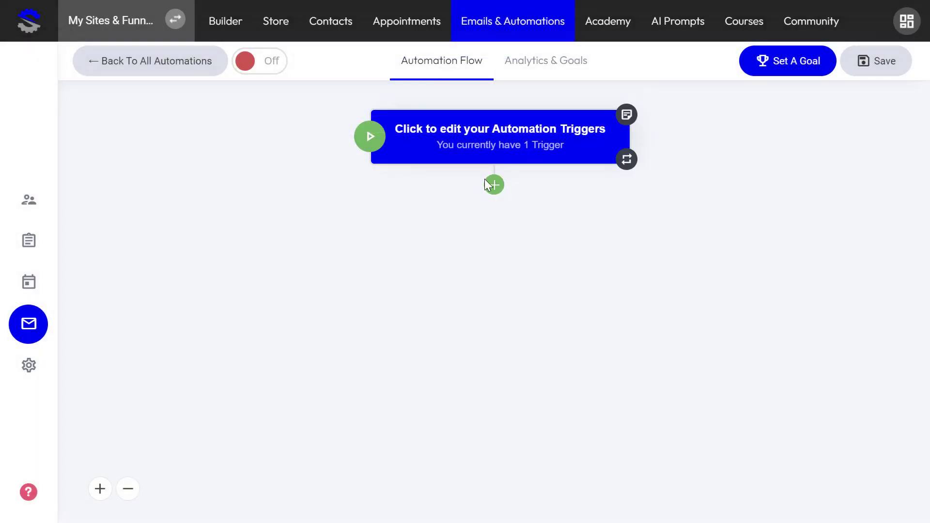
# - Add a Send Email step after the trigger with subject 'Use this discount code'
pyautogui.click(498, 189)
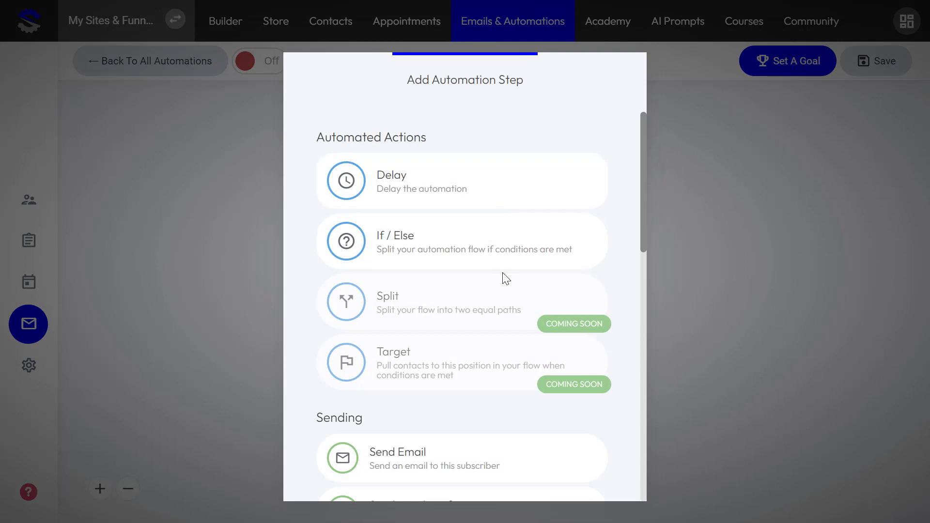
pyautogui.scroll(-3, 489, 310)
pyautogui.click(453, 321)
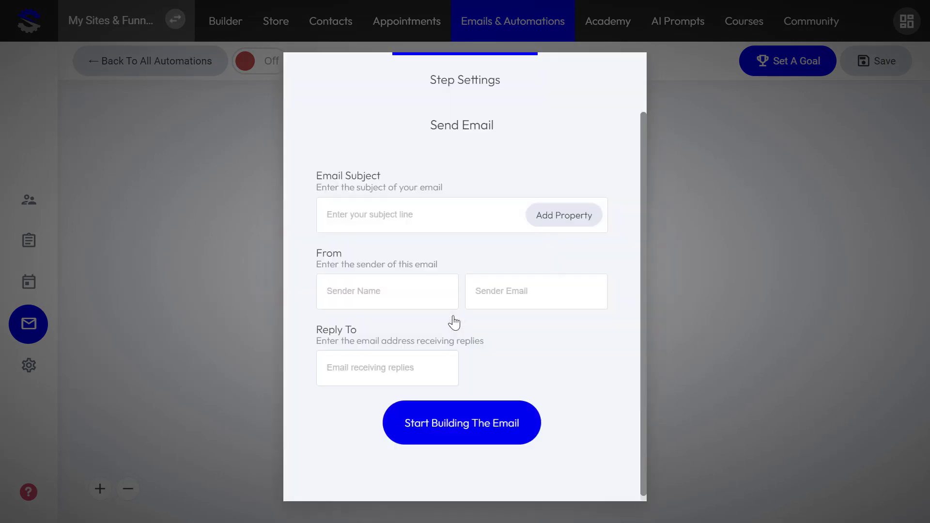
pyautogui.click(422, 210)
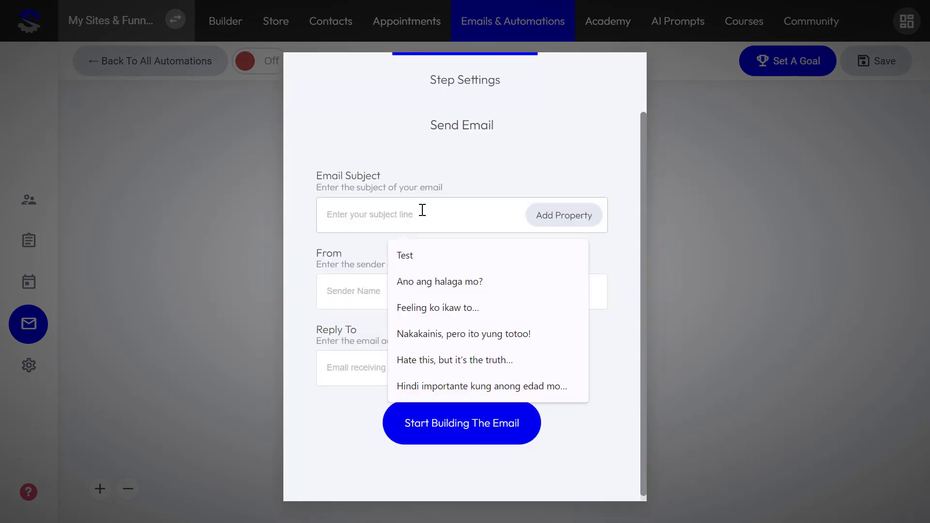
pyautogui.write('Use')
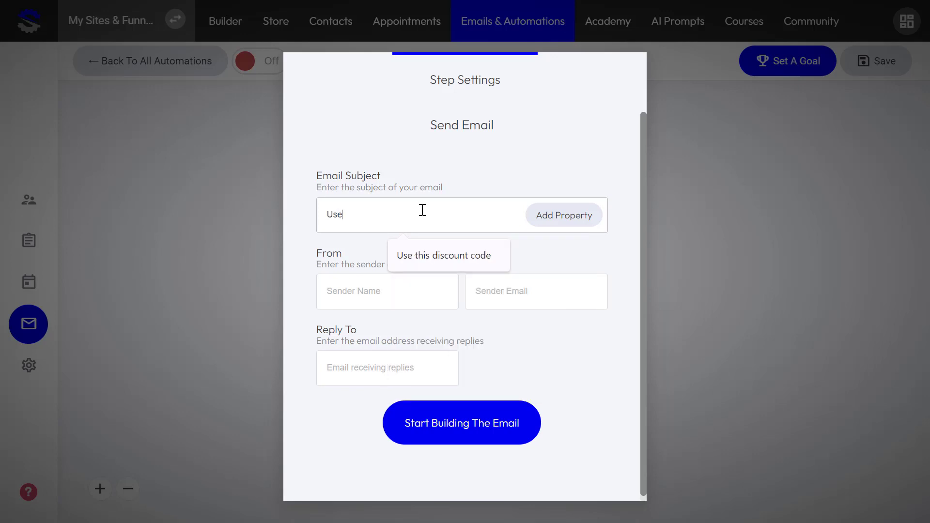
pyautogui.write(' this')
pyautogui.click(430, 259)
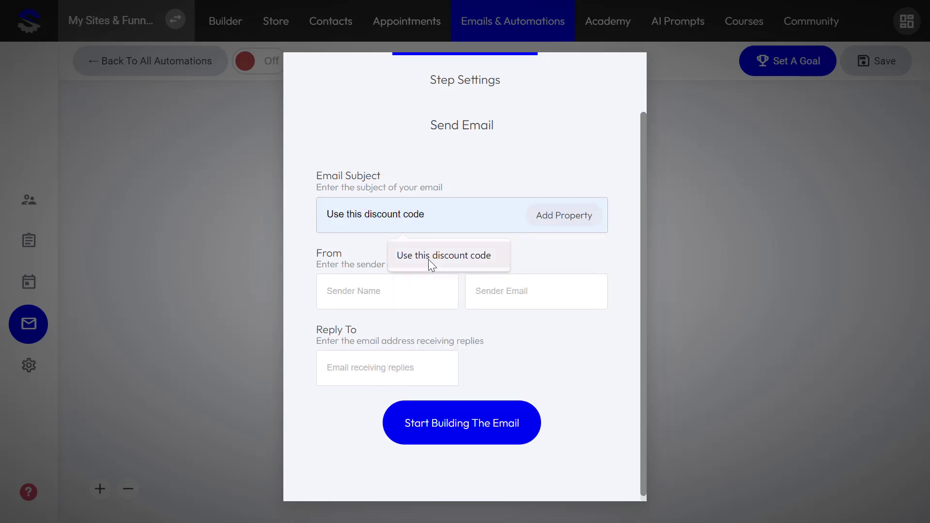
# - Fill in the sender name and email, reusing the sender address as the reply-to
pyautogui.click(387, 297)
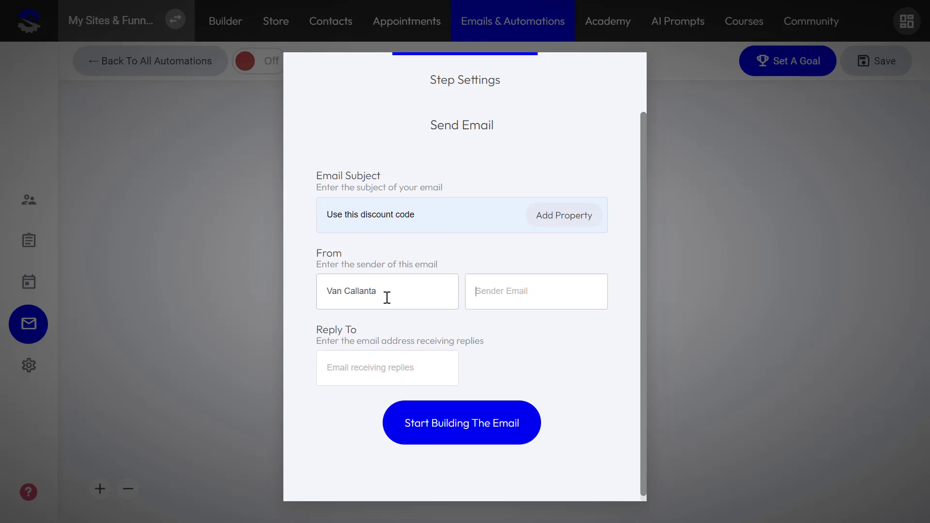
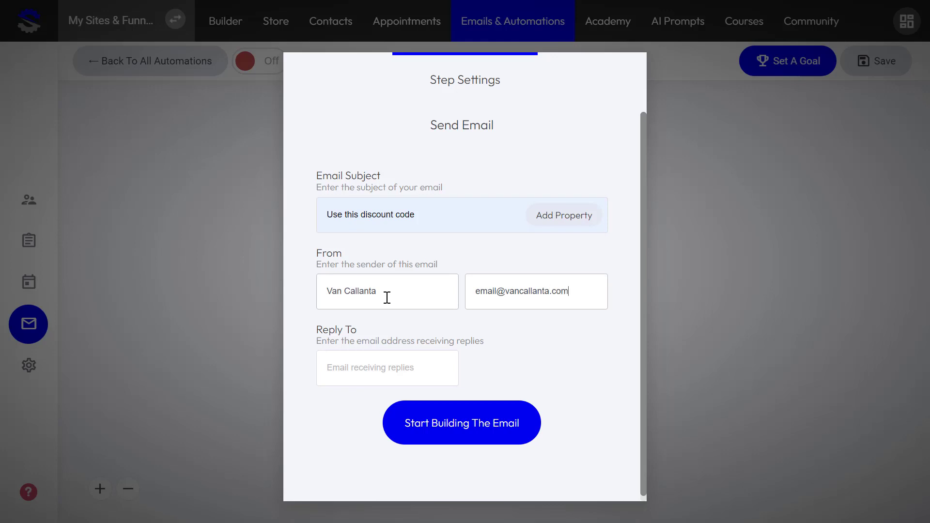
pyautogui.tripleClick(554, 297)
pyautogui.hotkey('ctrl', 'c')
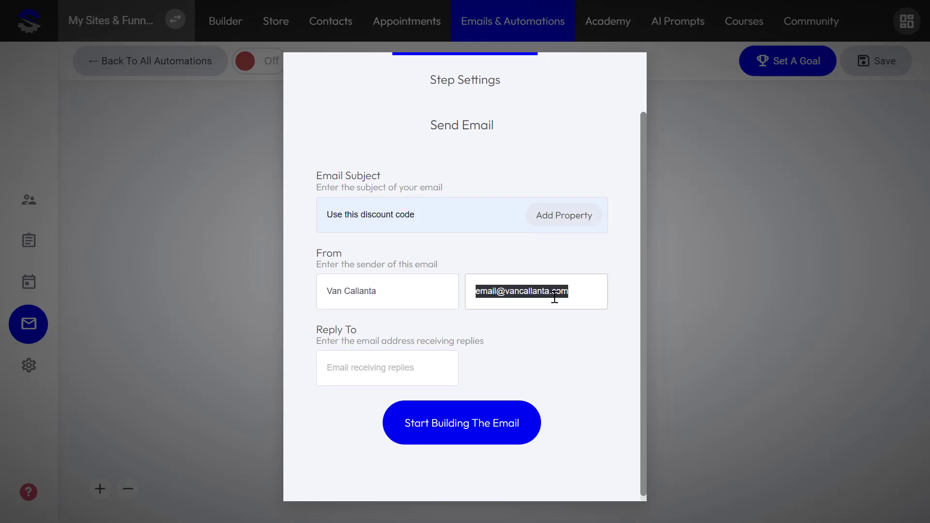
pyautogui.click(377, 362)
pyautogui.hotkey('ctrl', 'v')
pyautogui.click(498, 424)
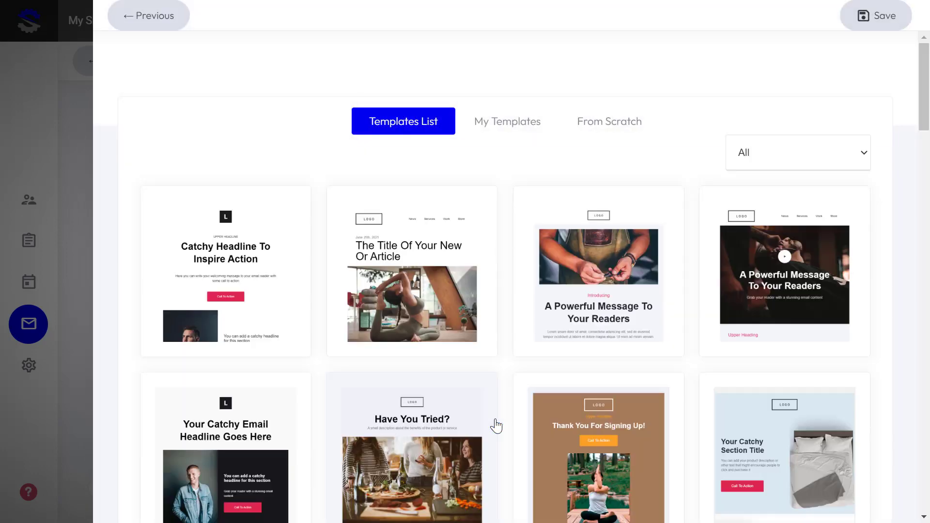
# - Use the first template, replace its paragraph with: Use this discount code "SPRING", and save
pyautogui.scroll(-4, 456, 376)
pyautogui.scroll(4, 422, 376)
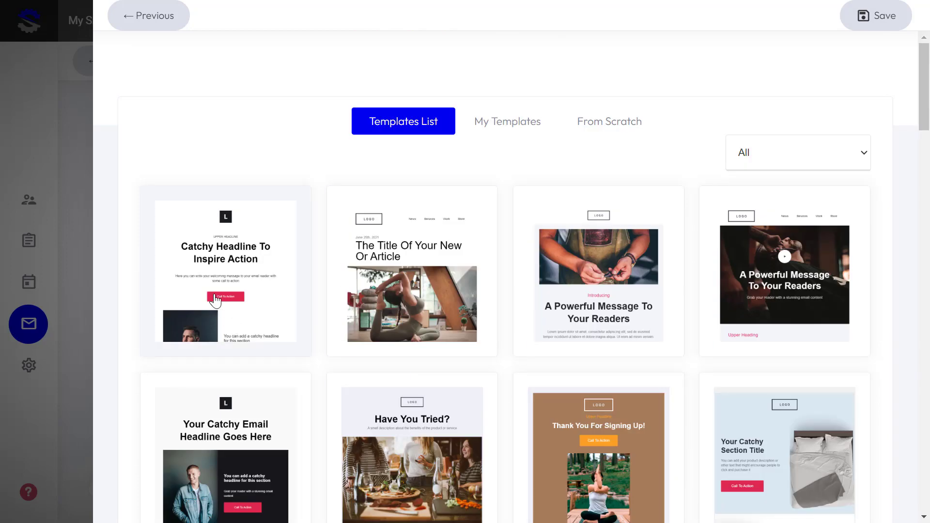
pyautogui.click(215, 295)
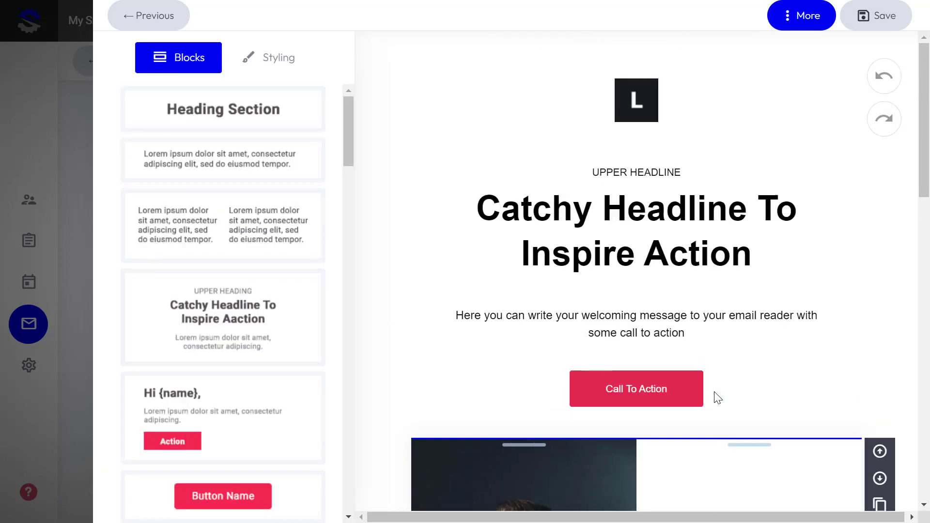
pyautogui.click(692, 319)
pyautogui.moveTo(691, 333); pyautogui.dragTo(444, 317)
pyautogui.write('Use this ')
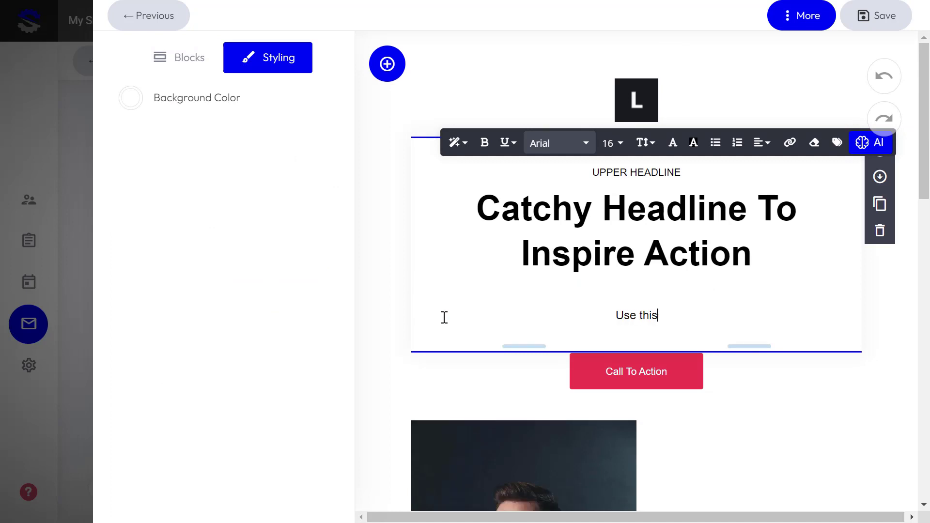
pyautogui.write('dosc')
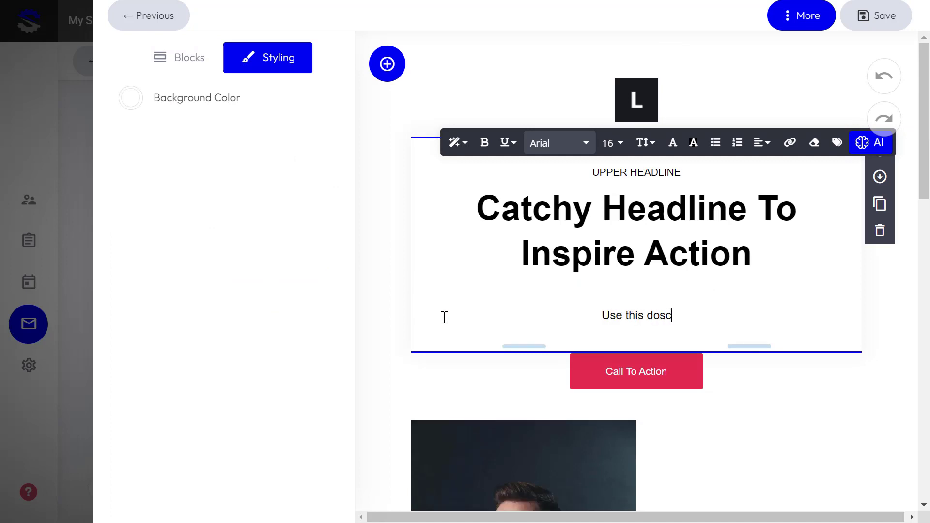
pyautogui.write('ount code')
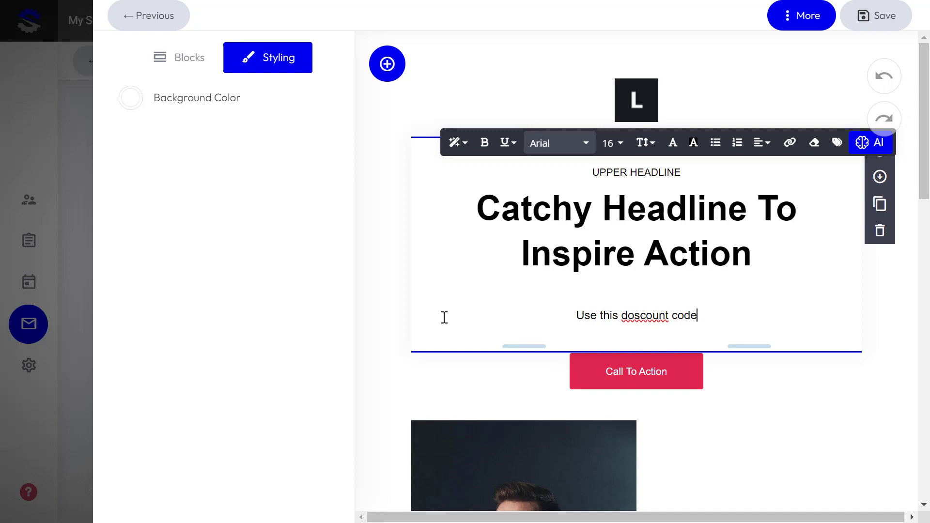
pyautogui.press('BackSpace')
pyautogui.press('BackSpace')
pyautogui.press('BackSpace')
pyautogui.press('BackSpace')
pyautogui.press('BackSpace')
pyautogui.press('BackSpace')
pyautogui.press('BackSpace')
pyautogui.press('BackSpace')
pyautogui.press('BackSpace')
pyautogui.press('BackSpace')
pyautogui.press('BackSpace')
pyautogui.press('BackSpace')
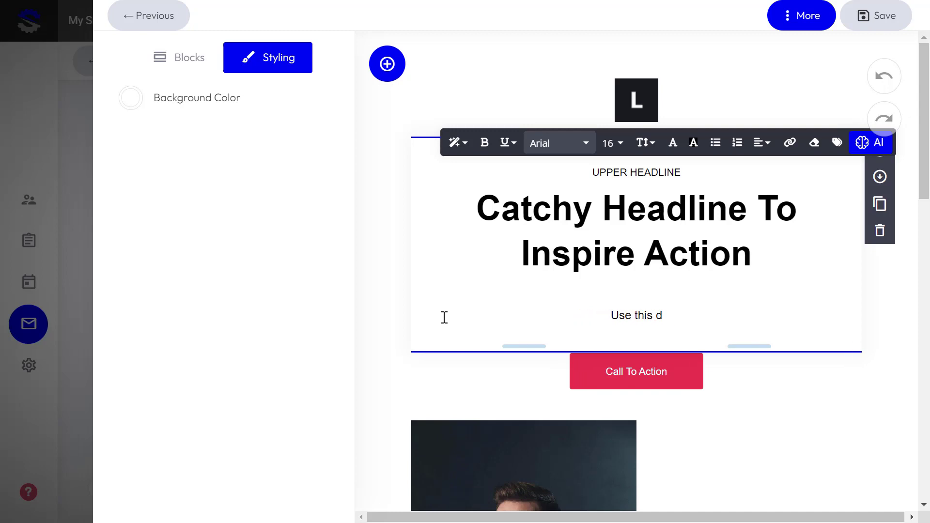
pyautogui.write('iscoun')
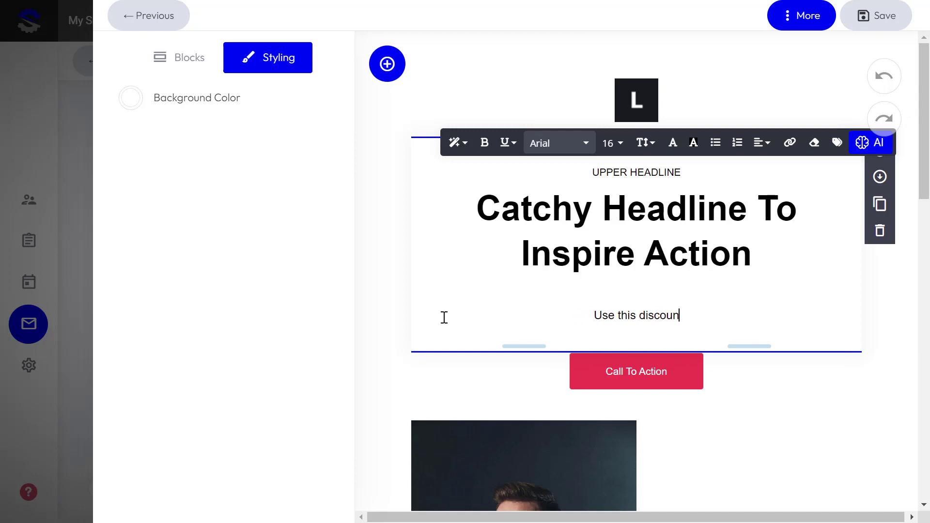
pyautogui.write('t code "')
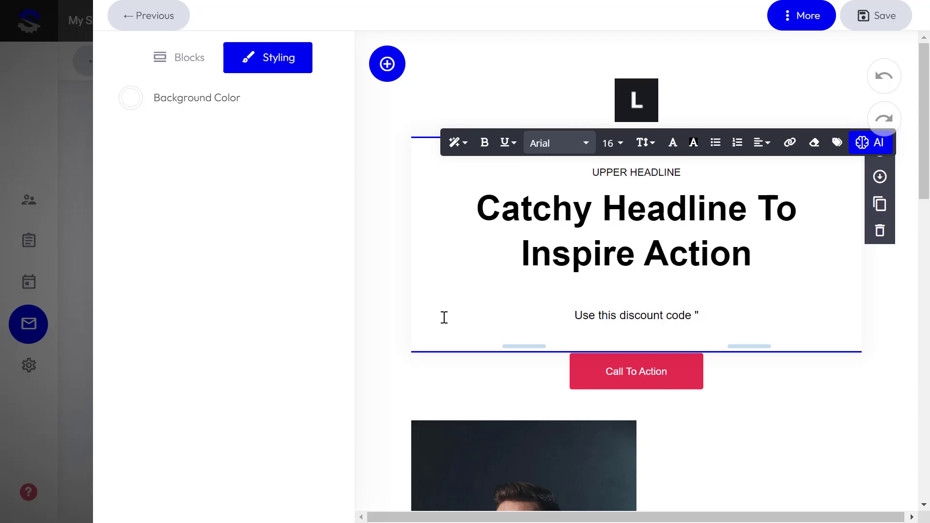
pyautogui.write('SPRIN')
pyautogui.press('BackSpace')
pyautogui.press('BackSpace')
pyautogui.write('RIN')
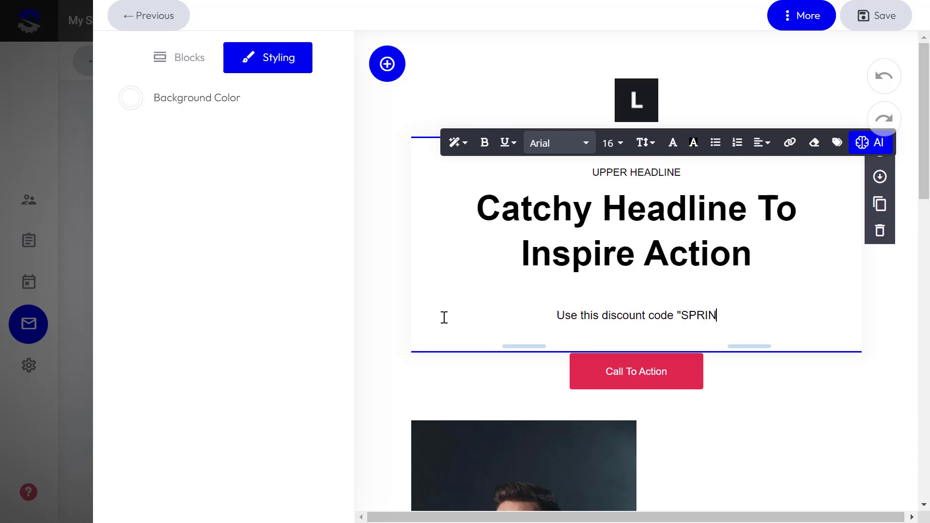
pyautogui.write('G"')
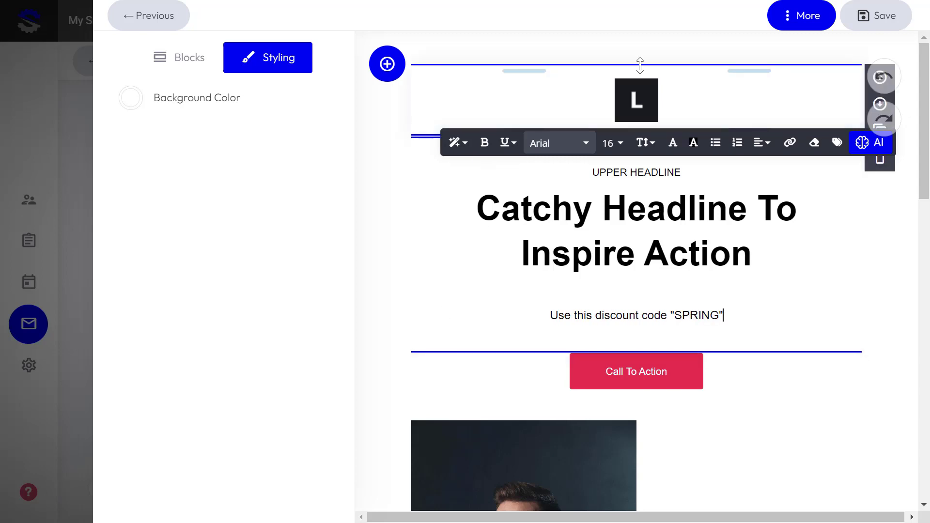
pyautogui.click(874, 17)
# - Add a second trigger of type 'Clicks on a link in an email'
pyautogui.click(866, 291)
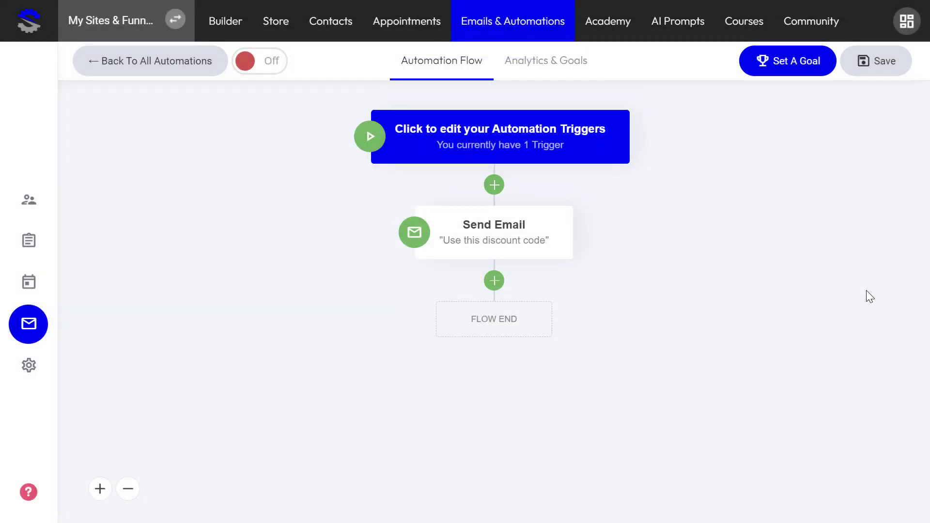
pyautogui.moveTo(493, 254)
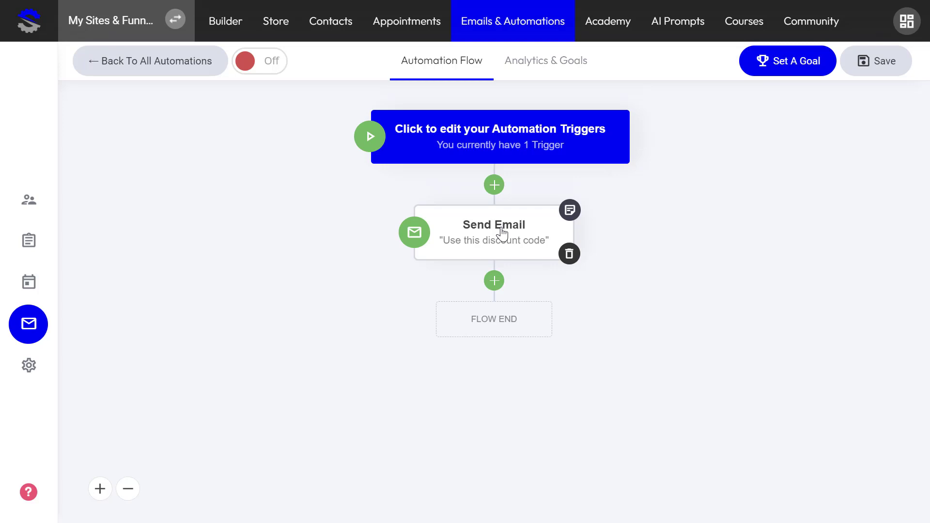
pyautogui.click(501, 144)
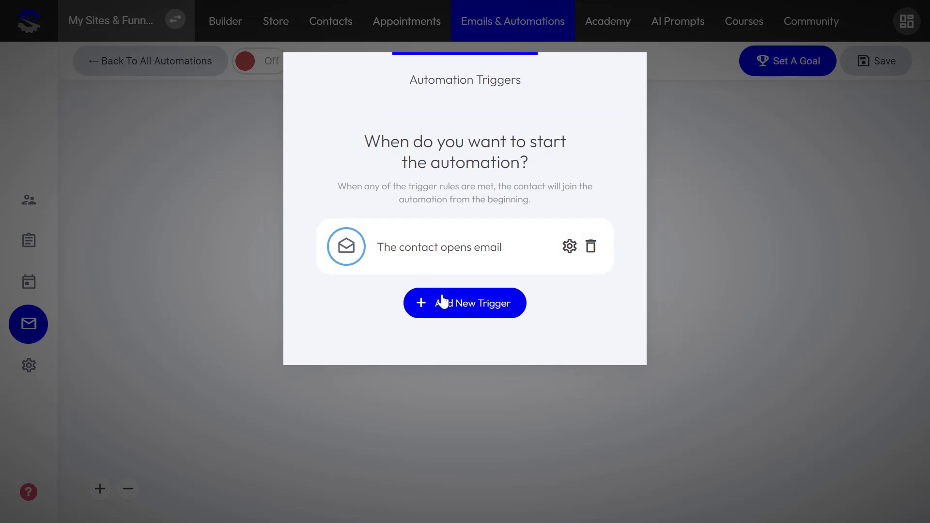
pyautogui.click(443, 301)
pyautogui.scroll(-5, 453, 305)
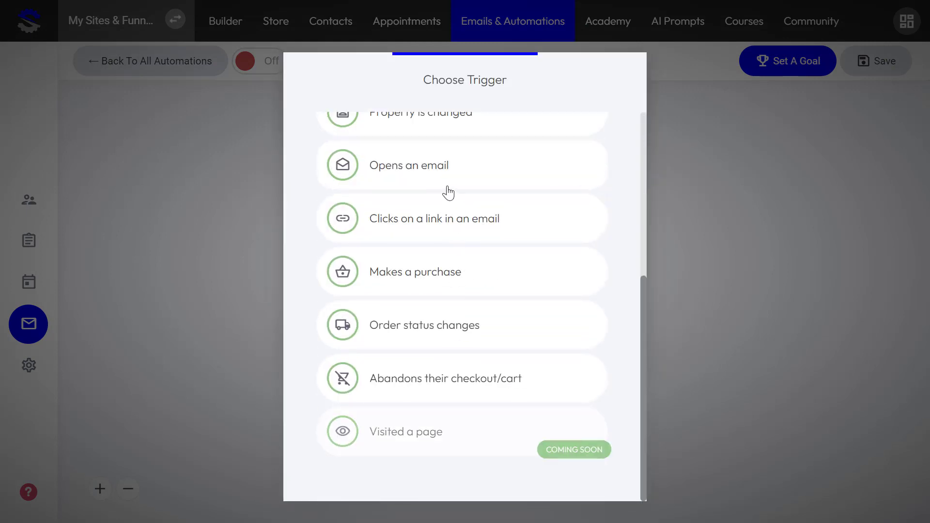
pyautogui.click(423, 229)
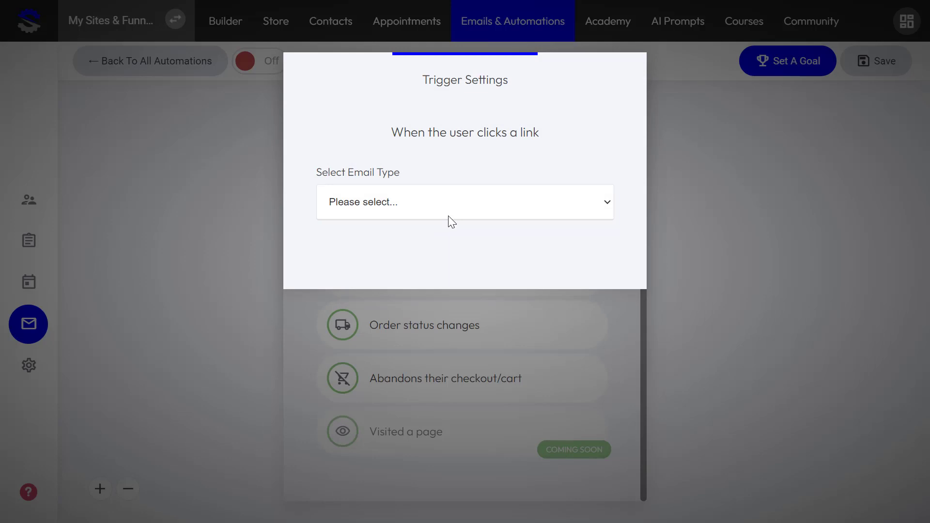
# - Target the {checkout_url} link in the Abandoned Cart email 'Hey, did you forget your order?'
pyautogui.click(451, 197)
pyautogui.click(430, 253)
pyautogui.click(408, 274)
pyautogui.click(378, 306)
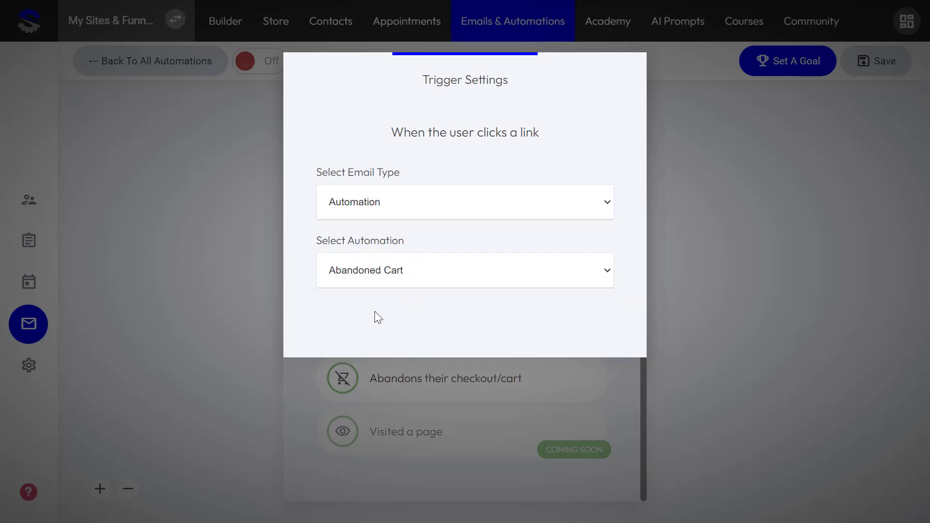
pyautogui.click(381, 338)
pyautogui.click(377, 390)
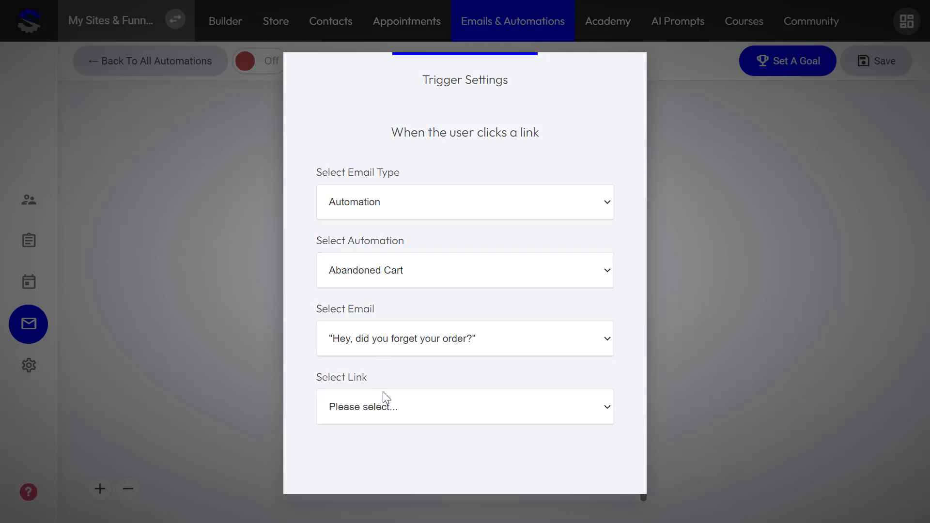
pyautogui.click(383, 406)
pyautogui.click(379, 443)
pyautogui.click(727, 299)
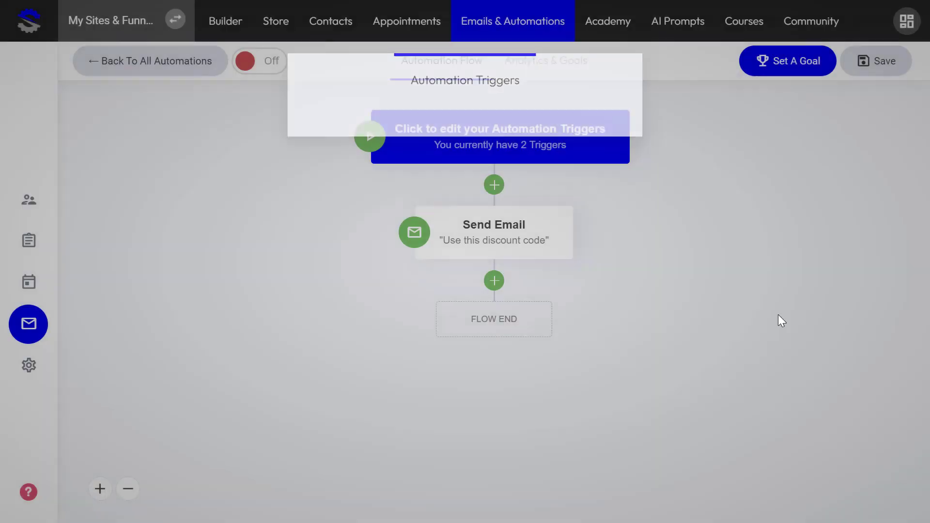
pyautogui.click(775, 320)
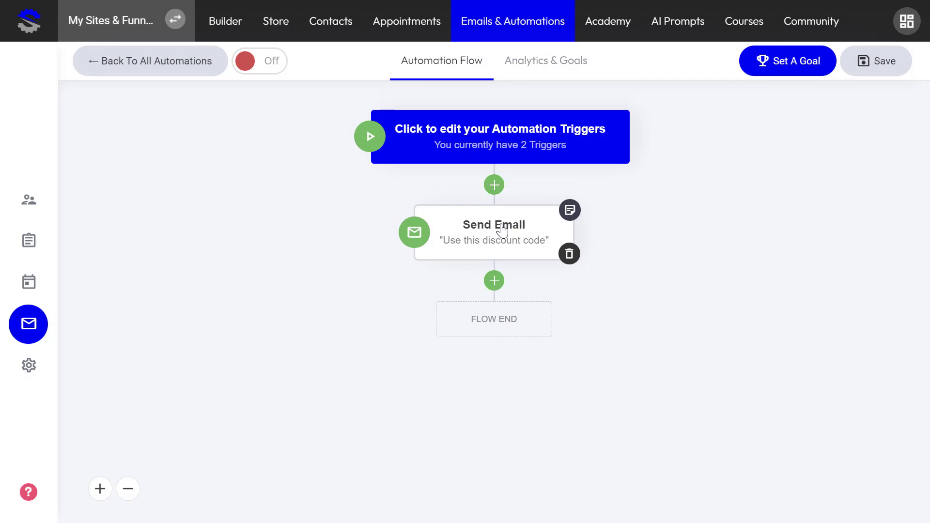
pyautogui.click(494, 281)
pyautogui.scroll(-8, 469, 266)
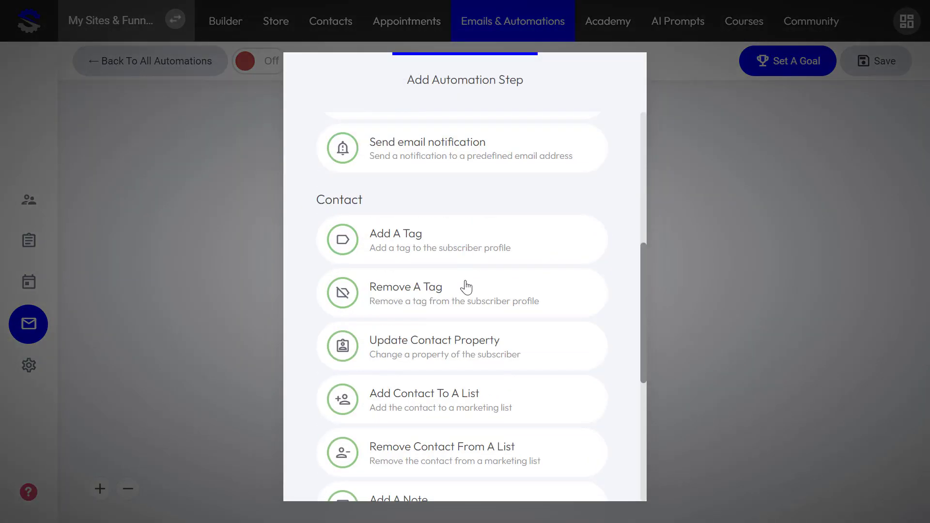
pyautogui.scroll(5, 439, 247)
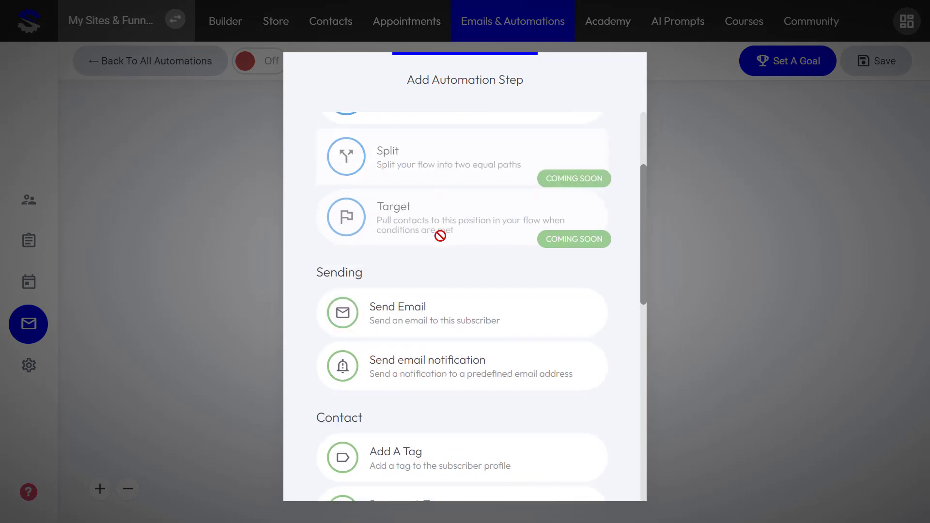
pyautogui.scroll(2, 440, 236)
pyautogui.scroll(-2, 440, 236)
pyautogui.scroll(-3, 438, 228)
pyautogui.scroll(-3, 433, 271)
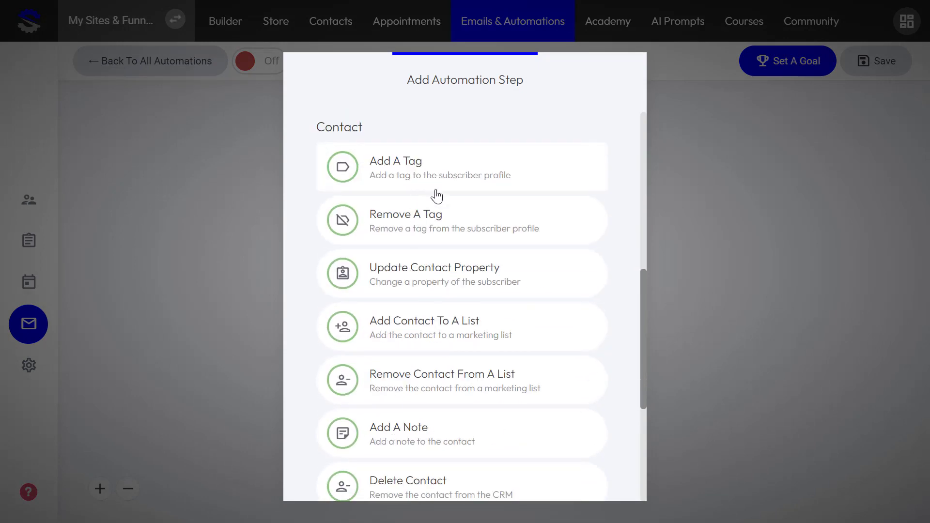
pyautogui.scroll(-5, 436, 196)
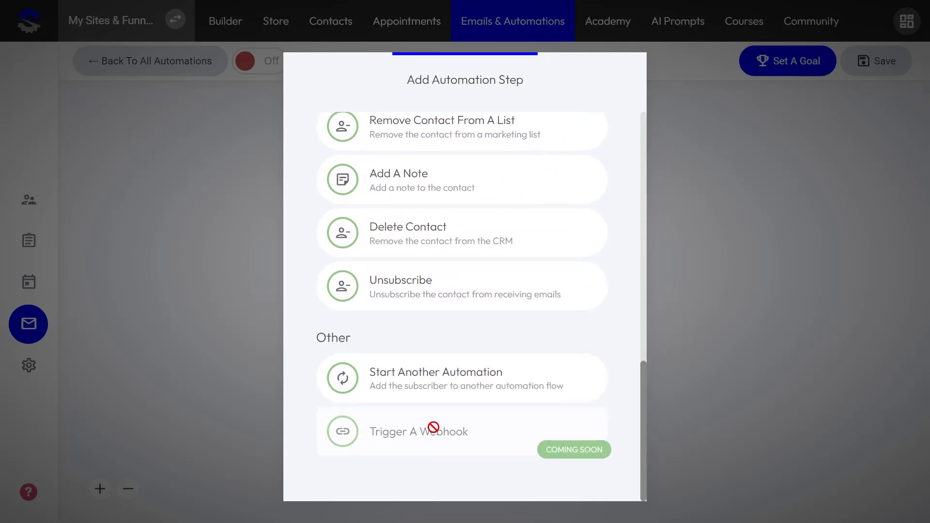
pyautogui.scroll(10, 422, 339)
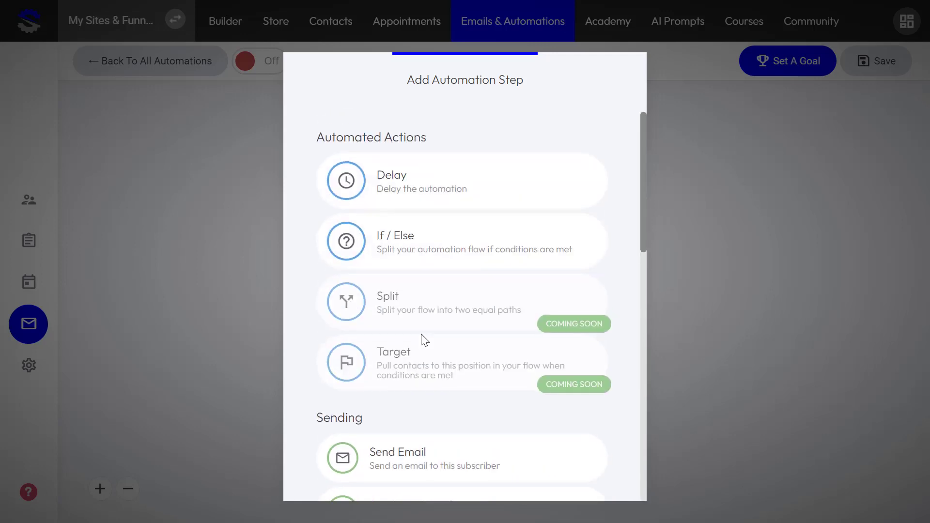
pyautogui.scroll(-4, 422, 342)
pyautogui.scroll(4, 429, 335)
pyautogui.scroll(-3, 455, 310)
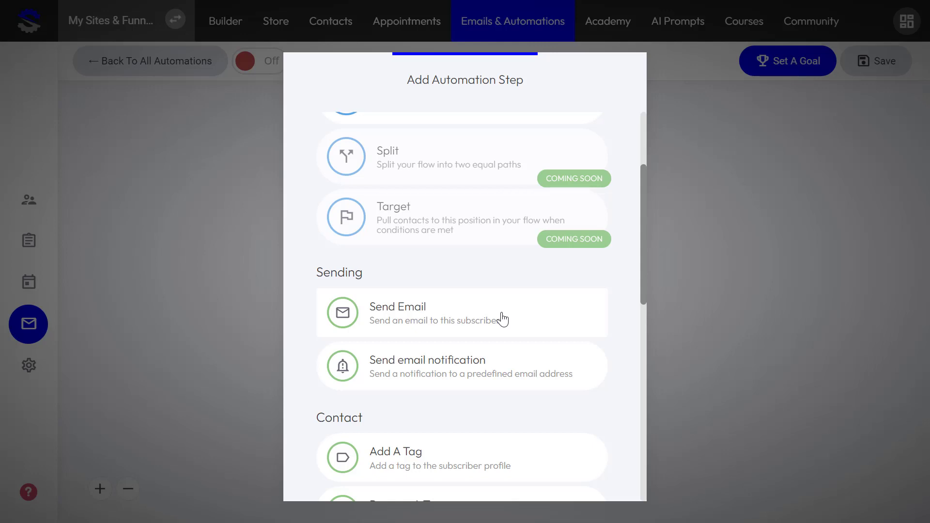
pyautogui.scroll(3, 518, 303)
pyautogui.scroll(-4, 420, 350)
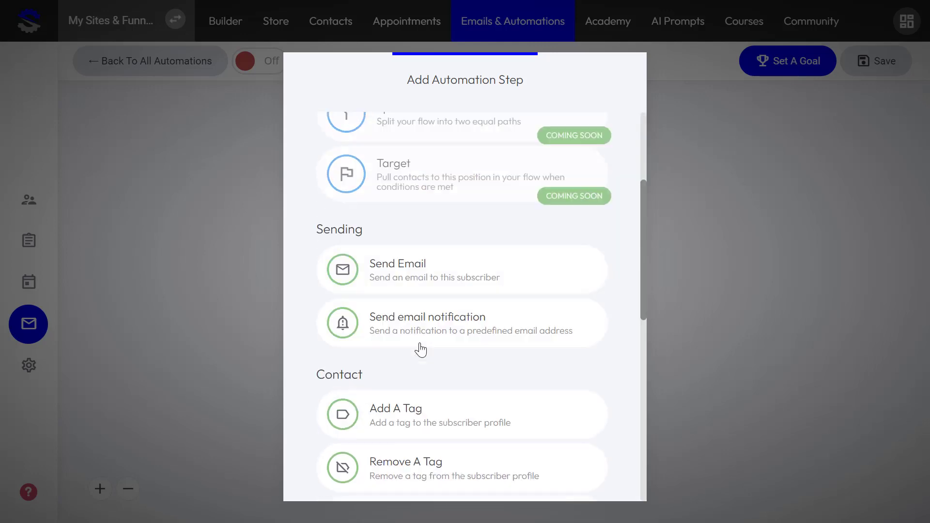
pyautogui.scroll(-6, 426, 363)
pyautogui.scroll(8, 442, 372)
pyautogui.click(748, 234)
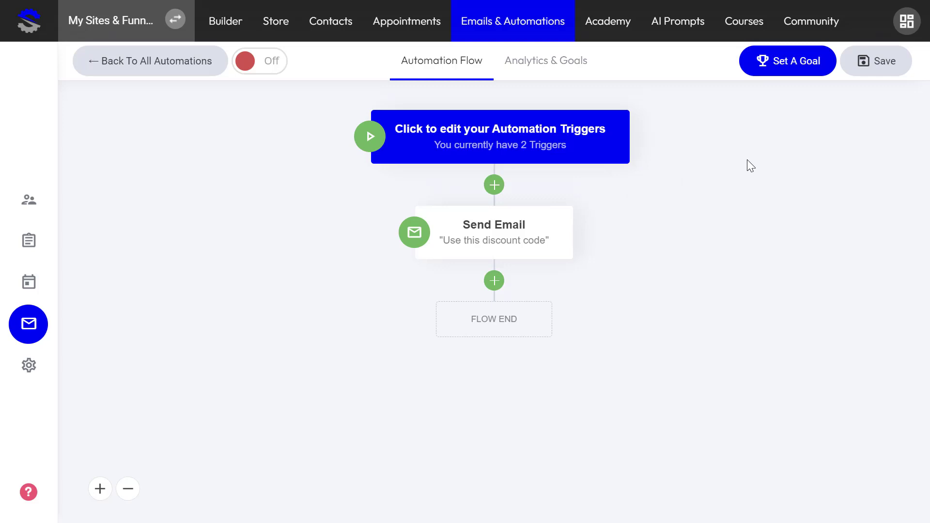
# - Save the discount automation and switch it on
pyautogui.click(879, 64)
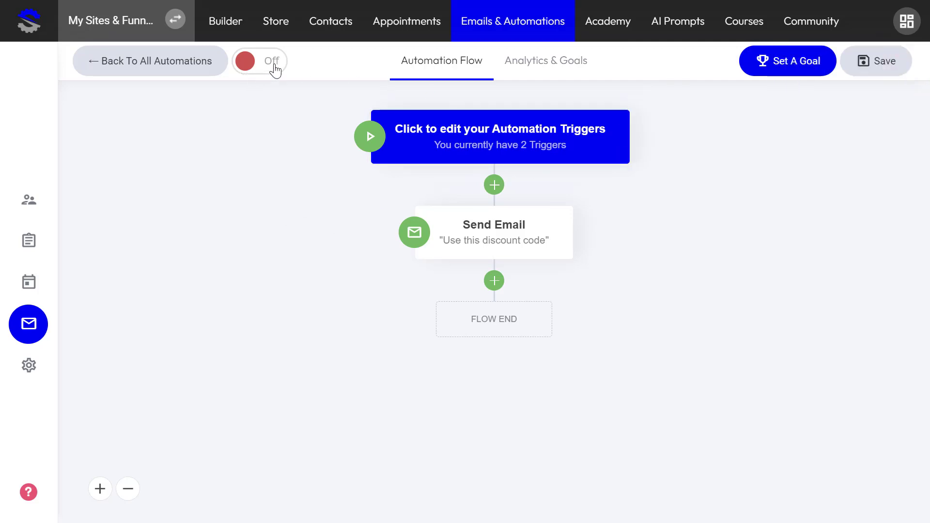
pyautogui.click(276, 64)
pyautogui.click(539, 279)
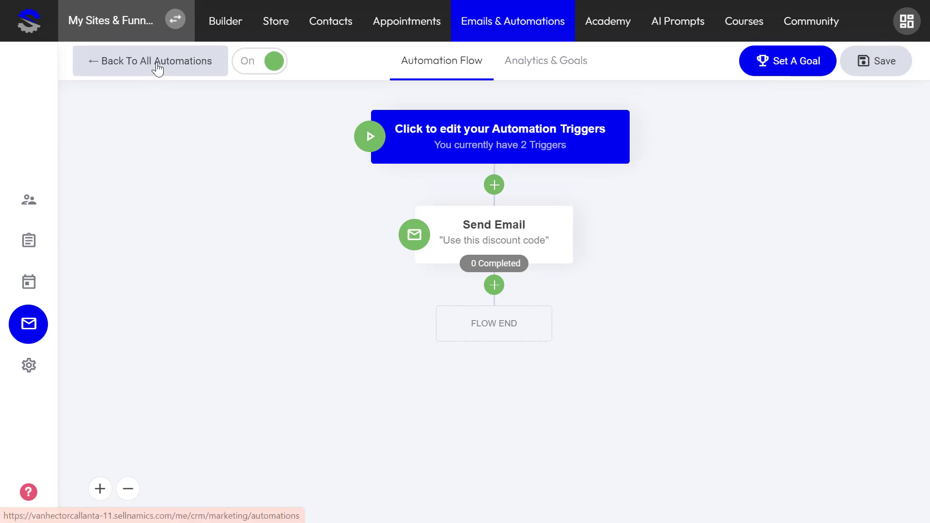
# - Create another automation named 'Test 2 Automatio' from the automations list
pyautogui.click(155, 67)
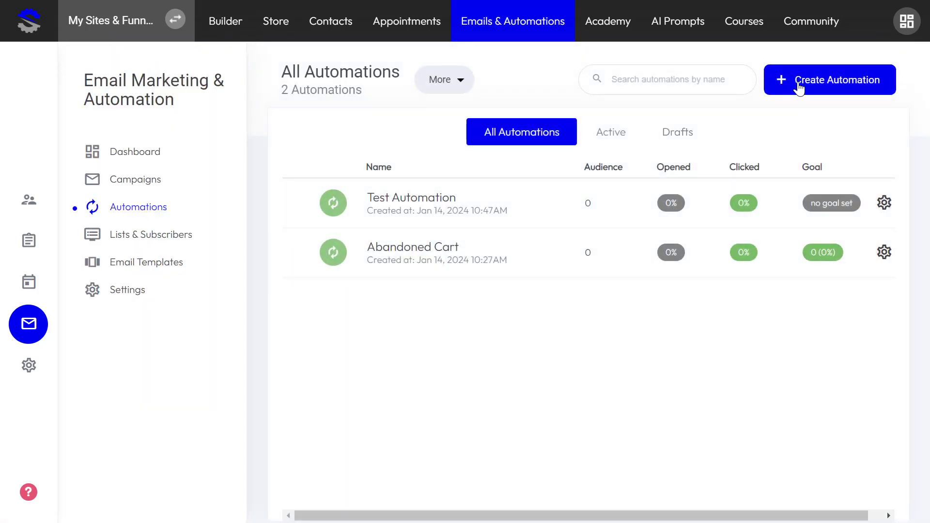
pyautogui.click(812, 83)
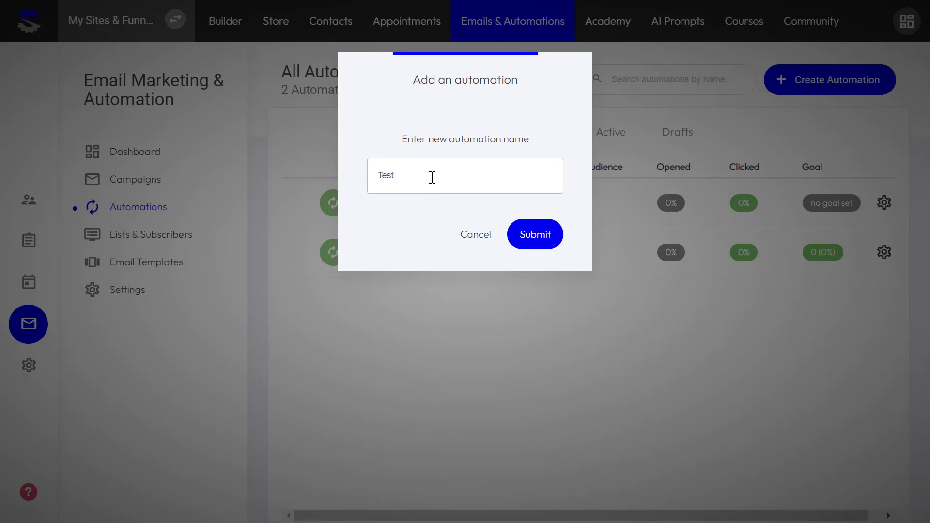
pyautogui.write('Test 2 Automation')
pyautogui.click(534, 236)
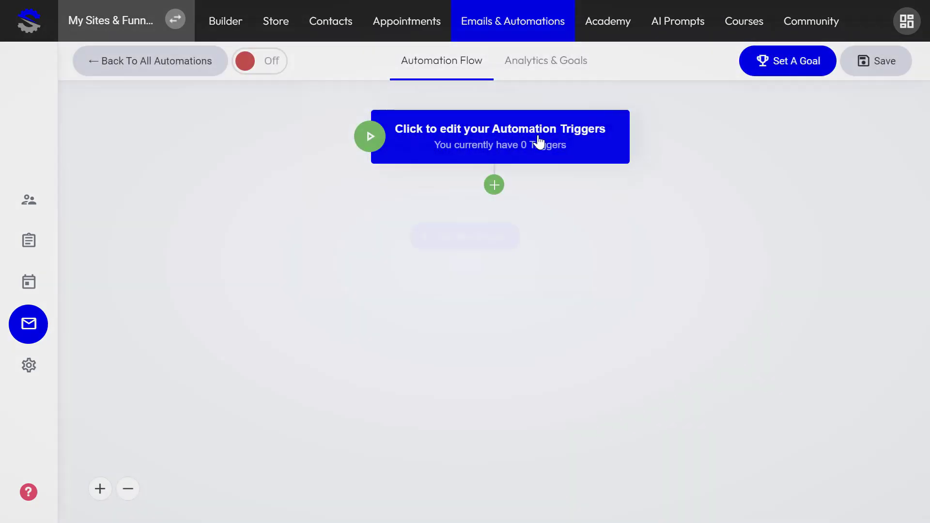
pyautogui.click(539, 142)
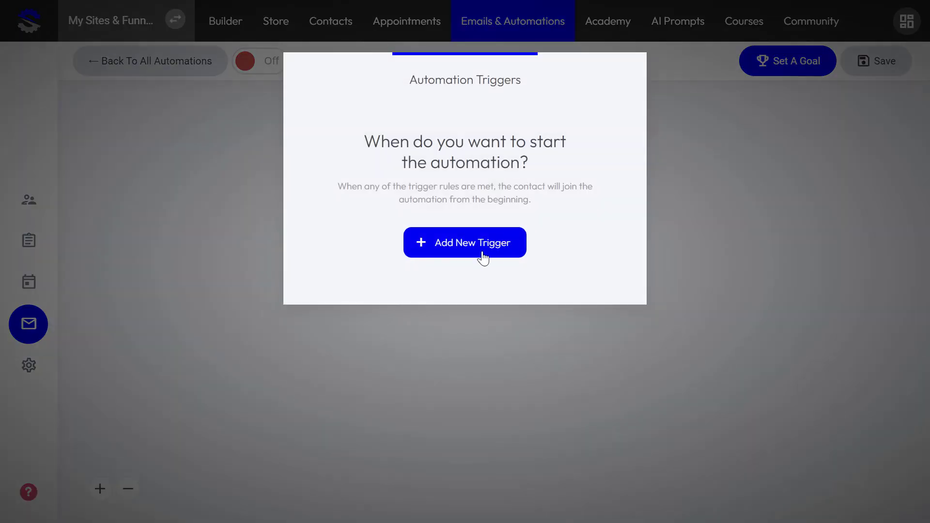
# - Add a 'Makes a purchase' trigger for All orders over ₱1000
pyautogui.click(481, 256)
pyautogui.scroll(-5, 480, 259)
pyautogui.scroll(3, 481, 259)
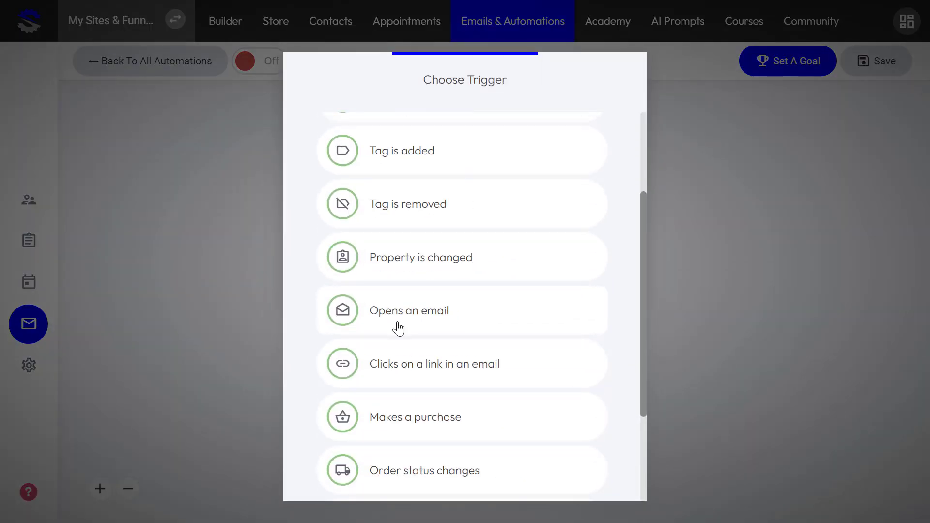
pyautogui.scroll(-3, 421, 291)
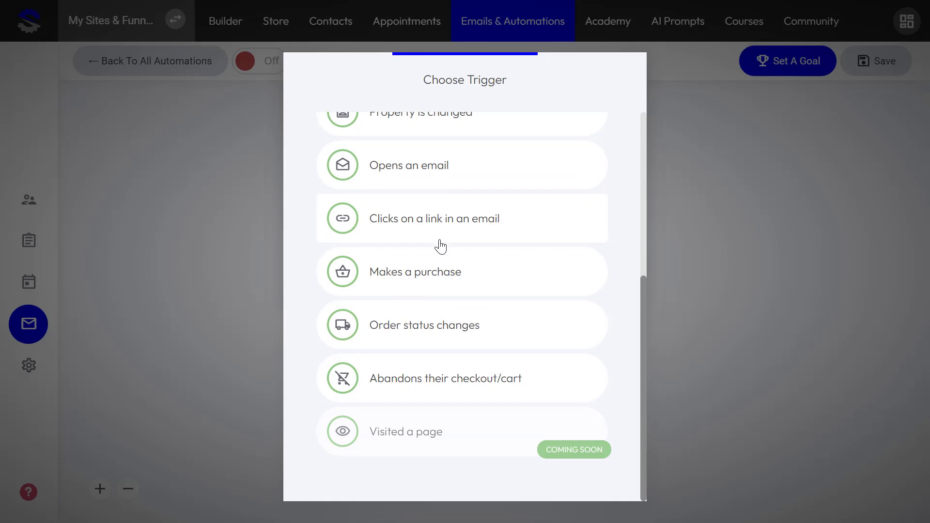
pyautogui.click(430, 268)
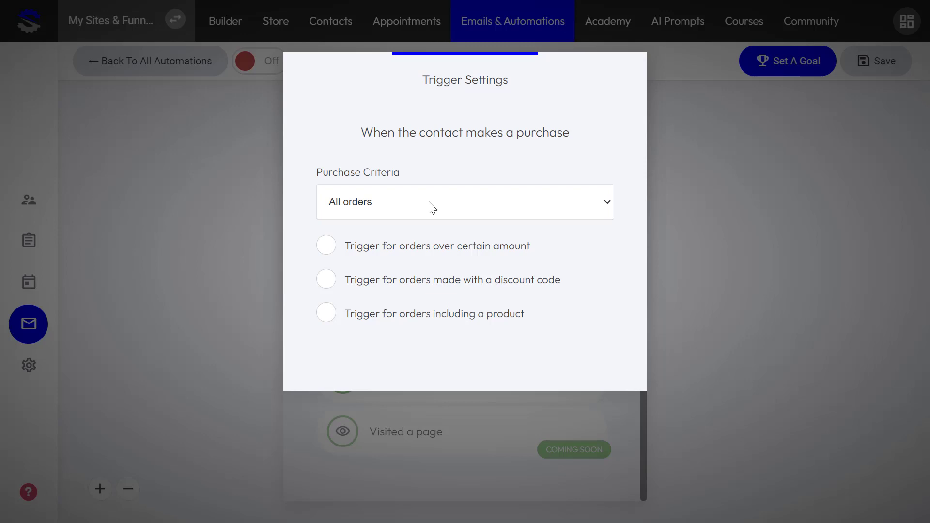
pyautogui.click(432, 208)
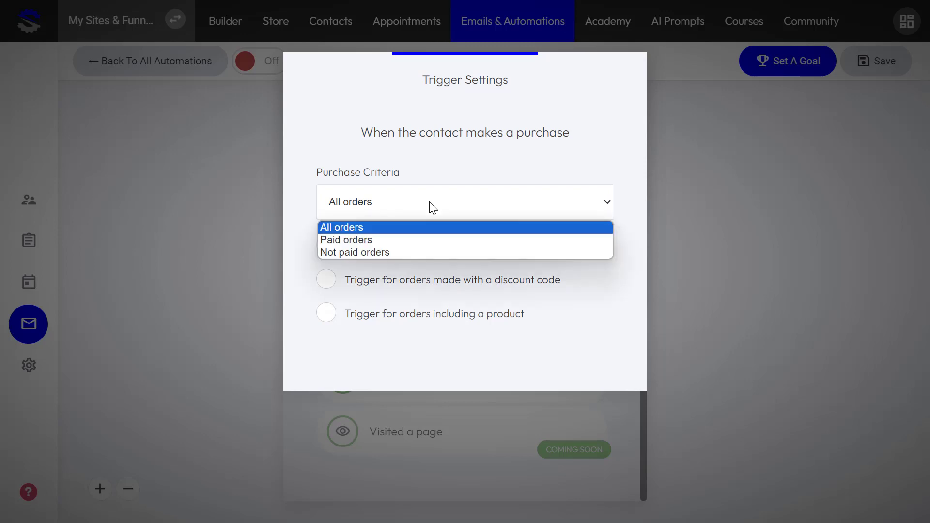
pyautogui.click(409, 232)
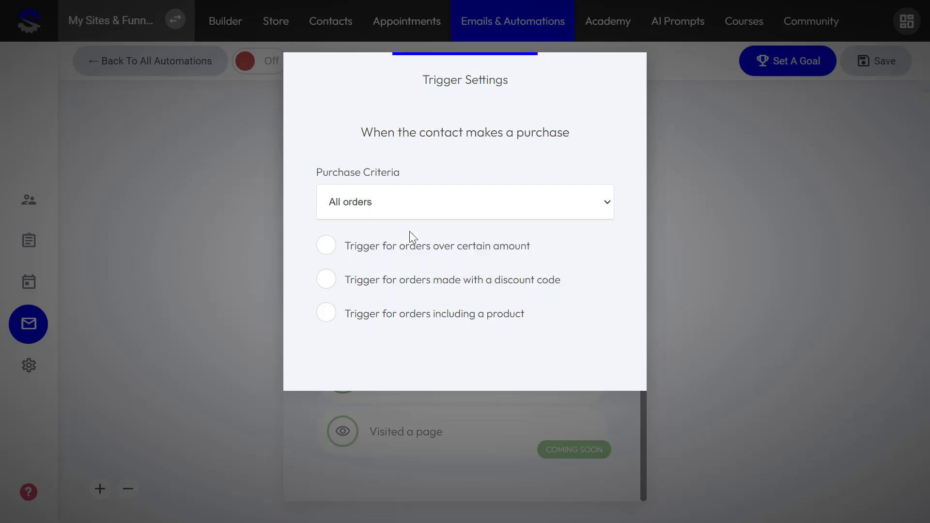
pyautogui.click(424, 205)
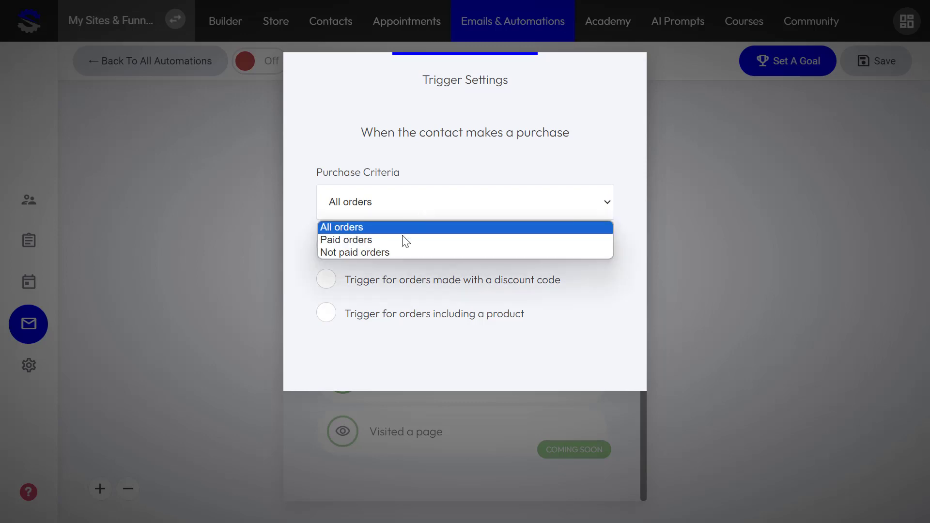
pyautogui.click(407, 198)
pyautogui.click(342, 247)
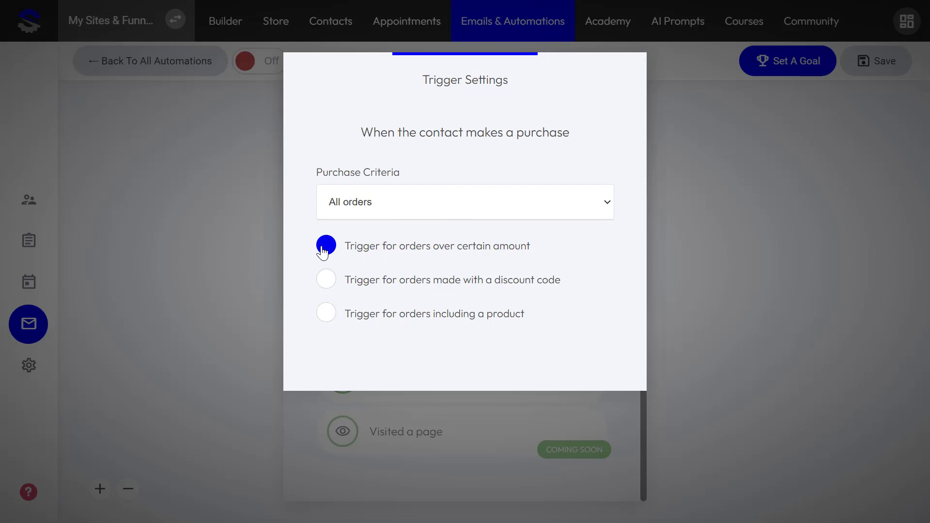
pyautogui.click(324, 248)
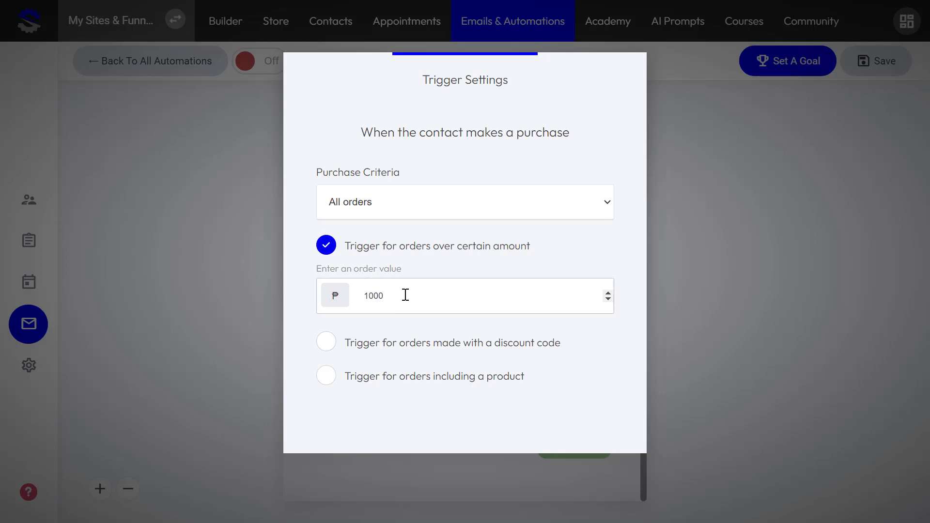
# - Also require discount code SPRING and Product Two in the order, then save the trigger
pyautogui.click(326, 345)
pyautogui.click(349, 392)
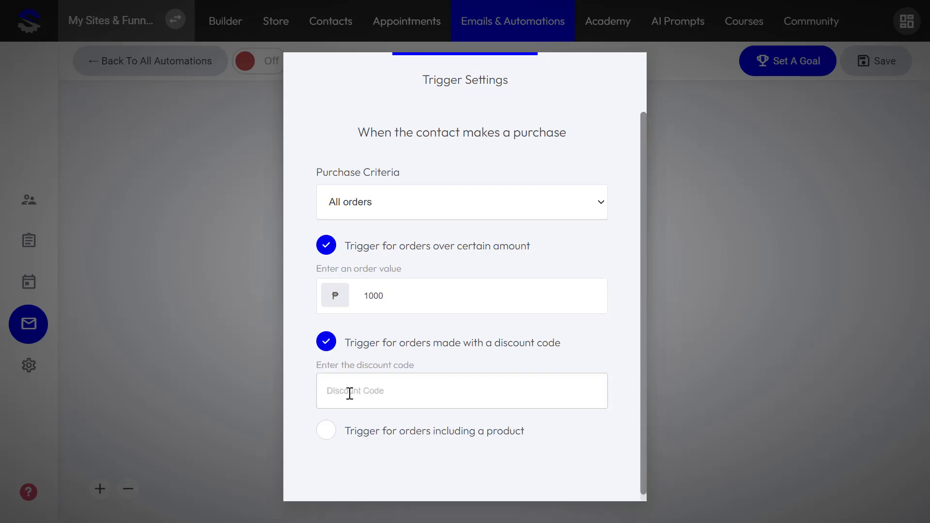
pyautogui.write('SPRING')
pyautogui.click(334, 431)
pyautogui.scroll(-2, 475, 396)
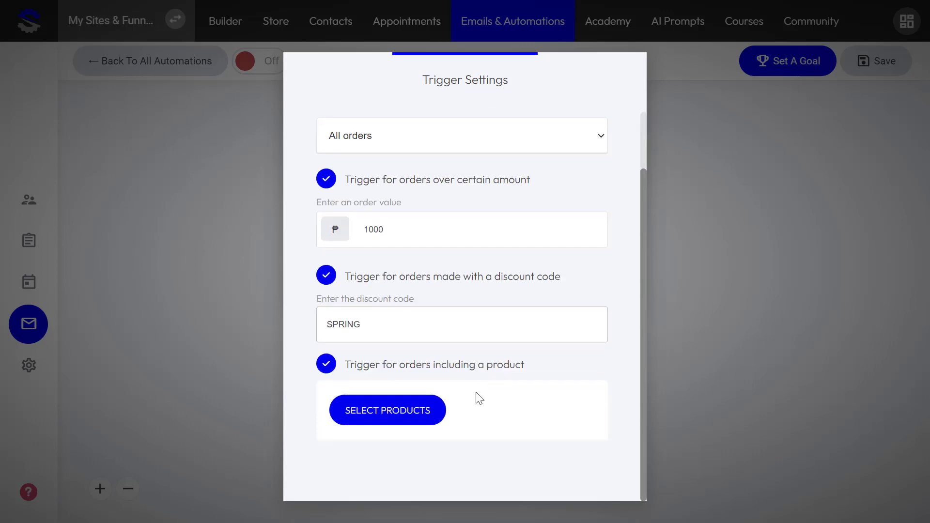
pyautogui.click(411, 407)
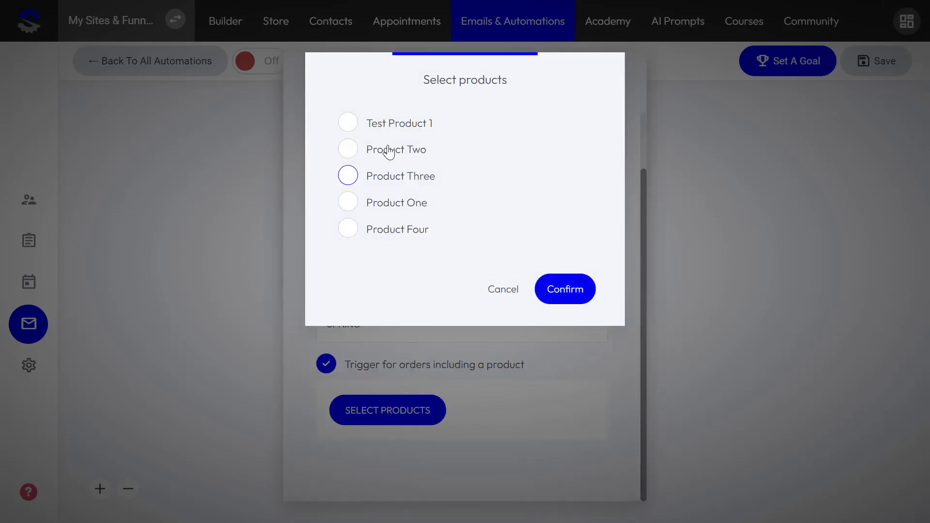
pyautogui.click(348, 145)
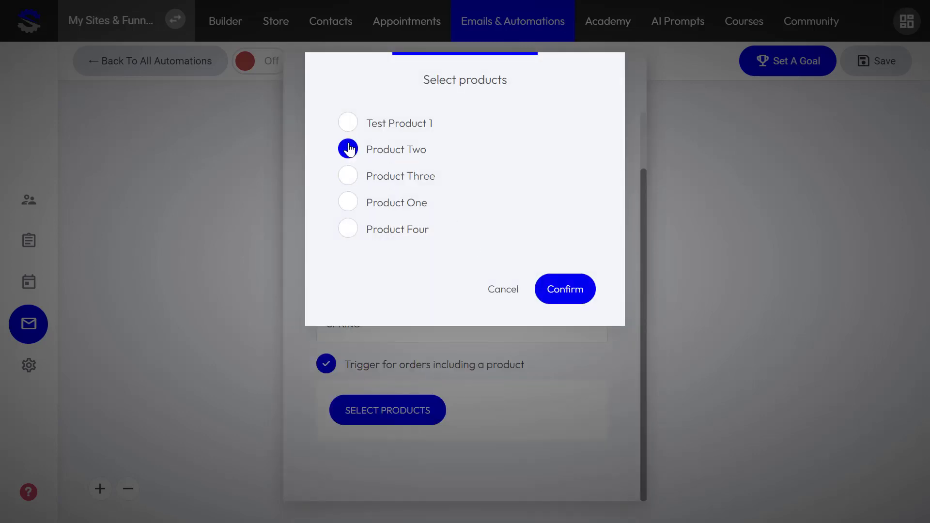
pyautogui.click(552, 303)
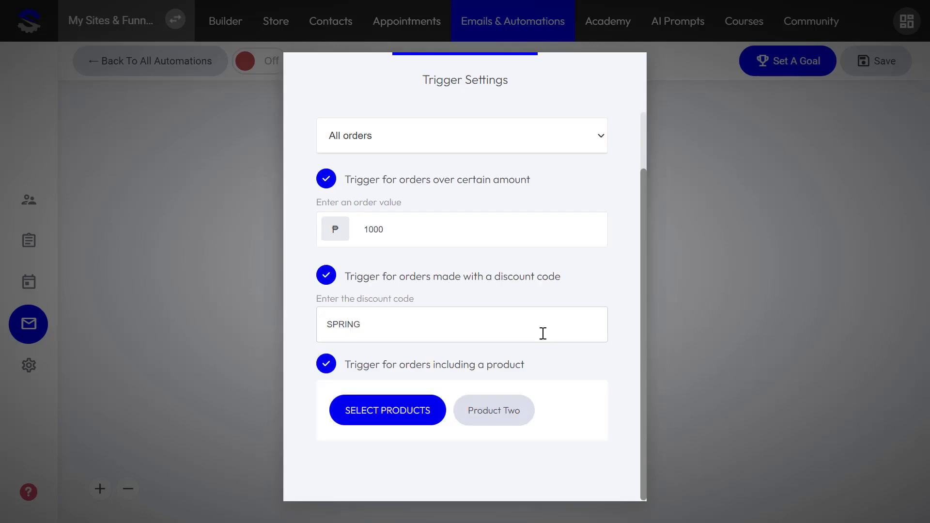
pyautogui.click(684, 299)
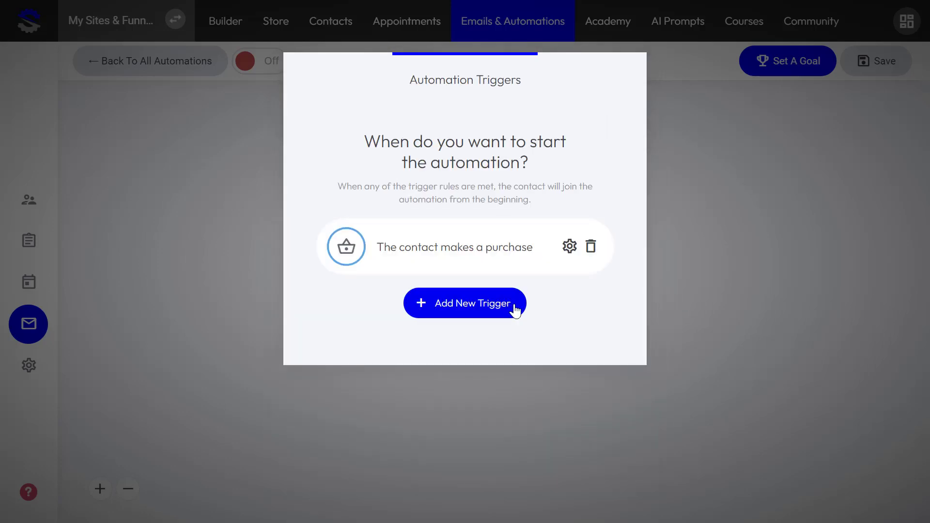
pyautogui.click(796, 307)
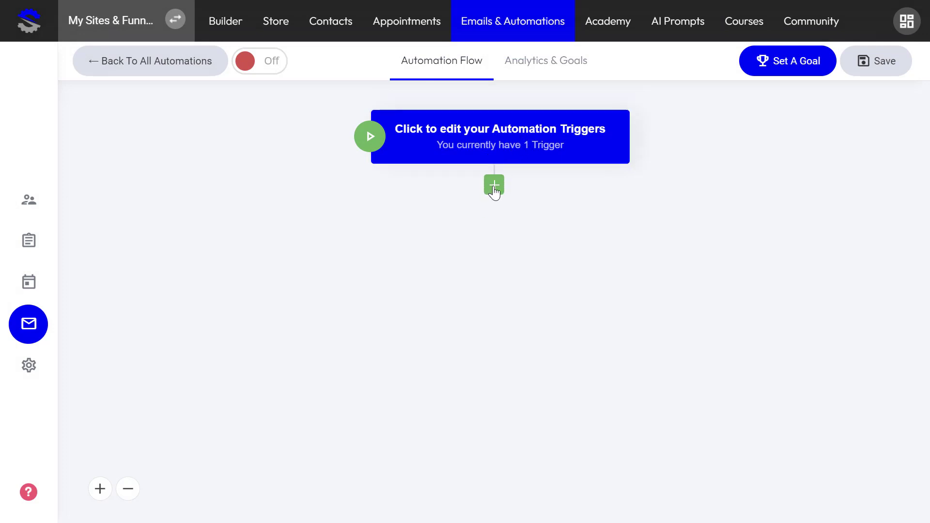
pyautogui.click(494, 187)
# - Add a Send Email step with subject 'Buy this new supplement'
pyautogui.scroll(-5, 459, 276)
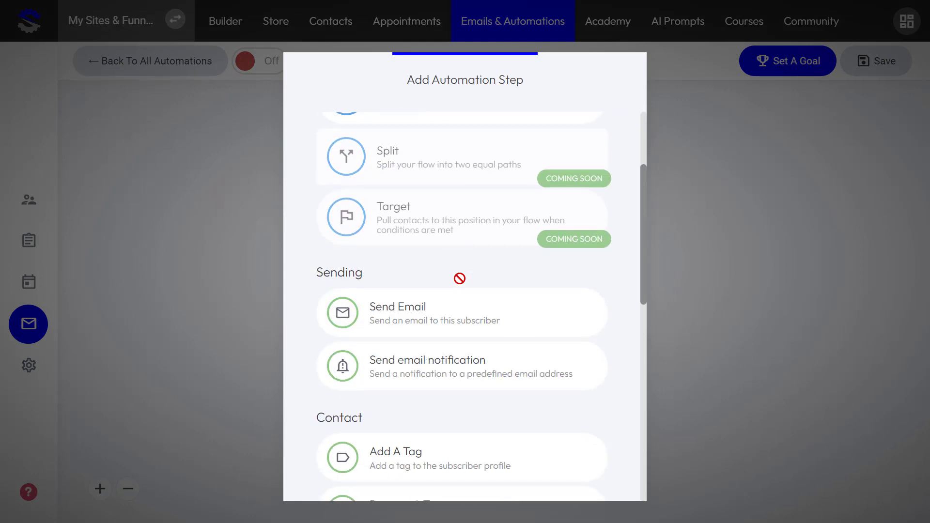
pyautogui.scroll(-5, 475, 278)
pyautogui.scroll(10, 482, 295)
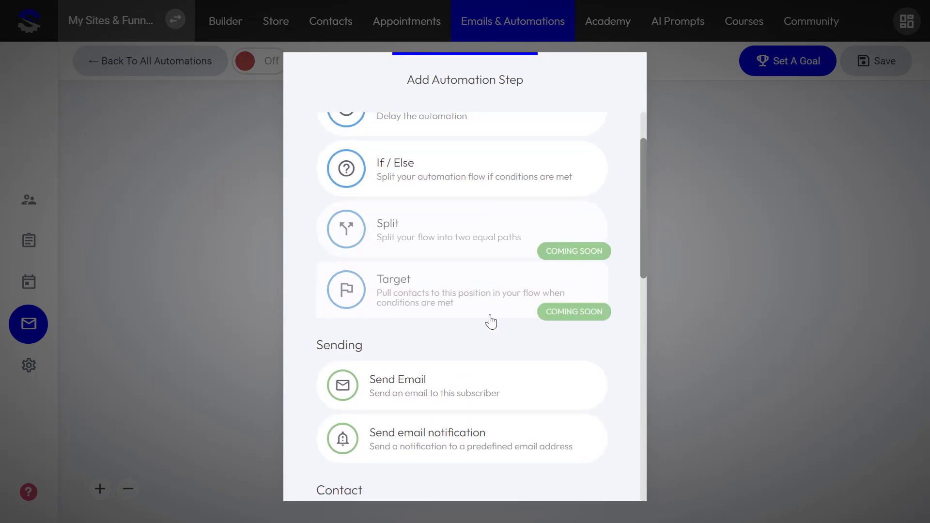
pyautogui.scroll(-3, 486, 301)
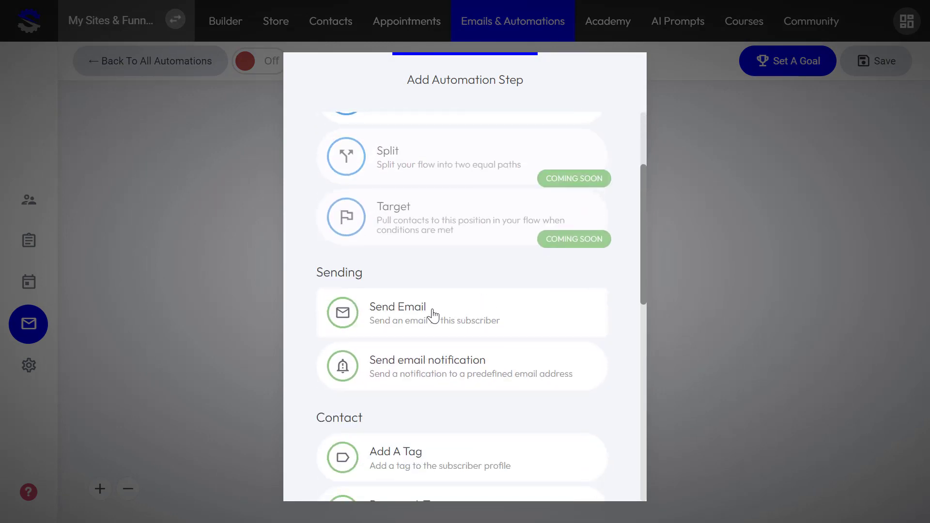
pyautogui.click(431, 314)
pyautogui.click(435, 213)
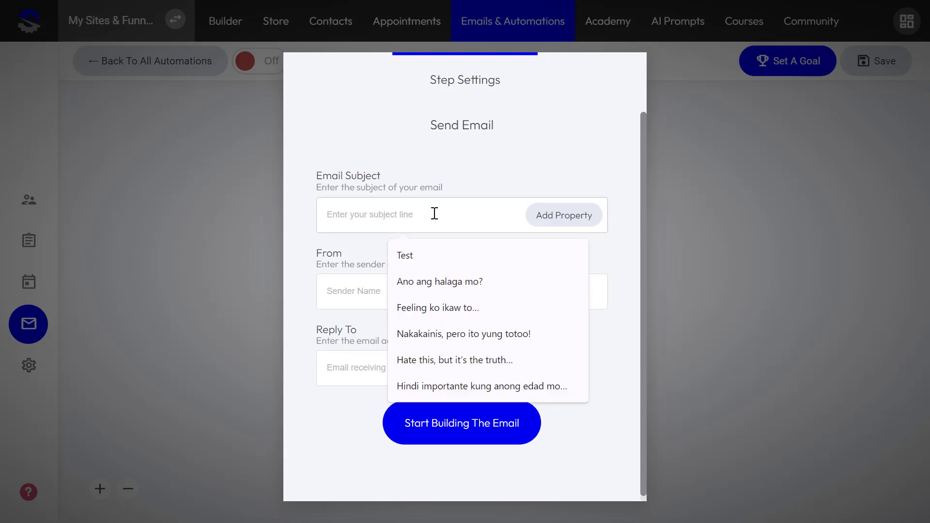
pyautogui.write('bU')
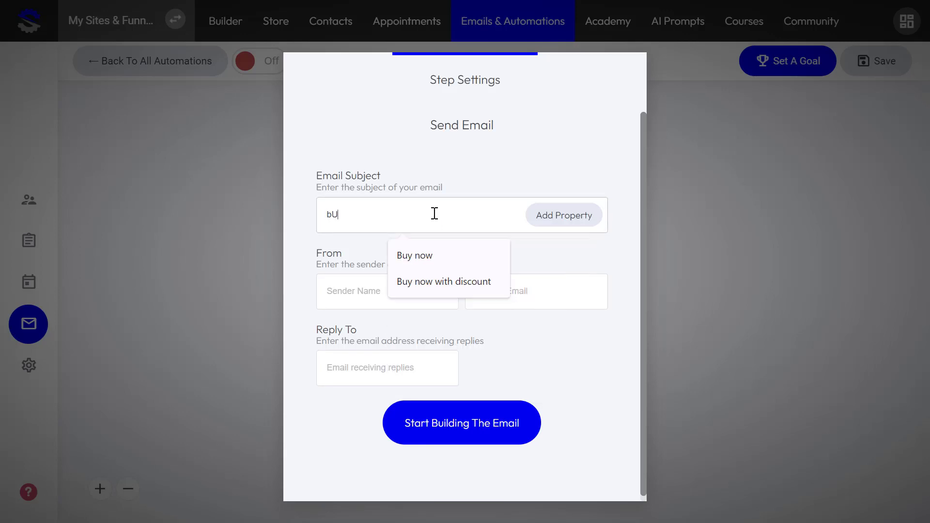
pyautogui.press('BackSpace')
pyautogui.press('BackSpace')
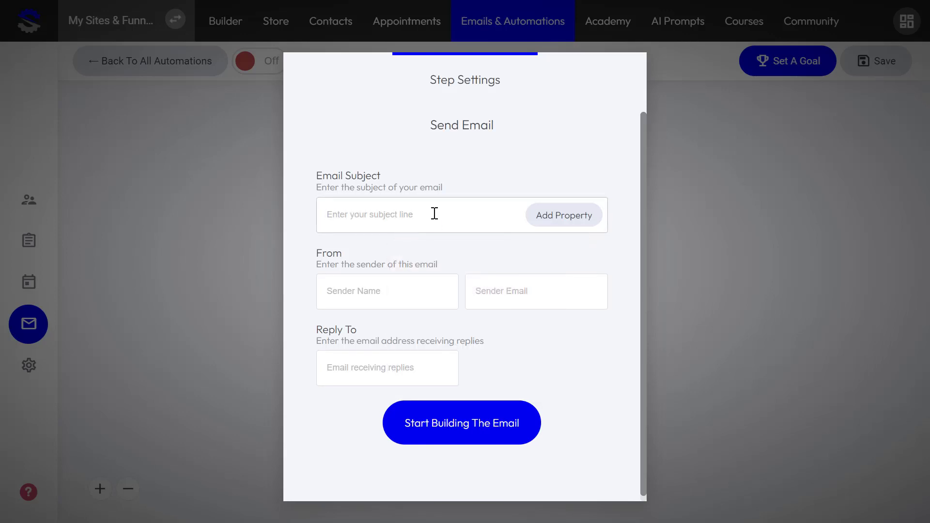
pyautogui.write('Buy this new supplement')
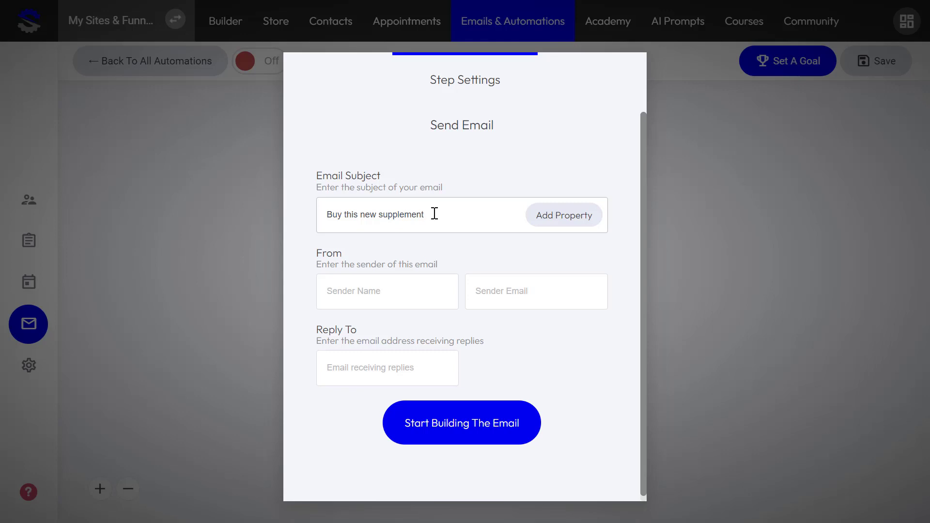
# - Enter the sender name and email, and reuse the sender address as the reply-to
pyautogui.click(367, 284)
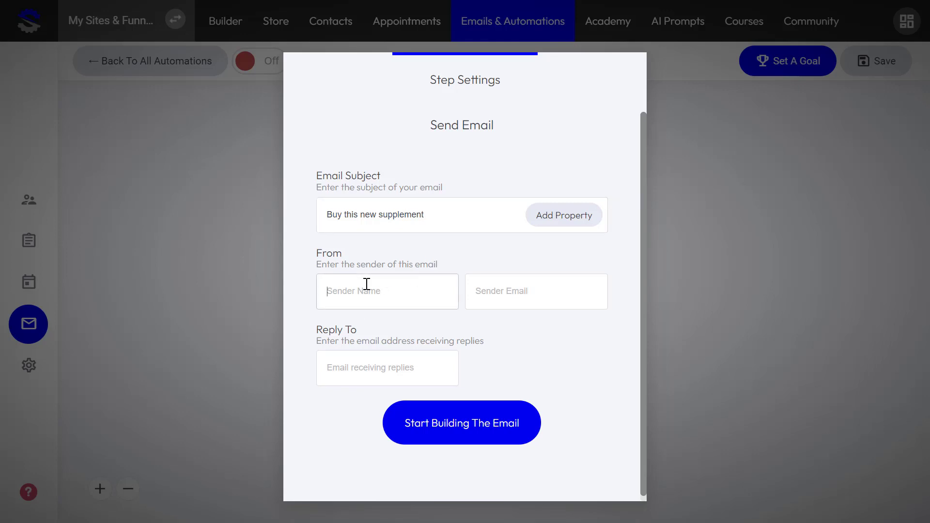
pyautogui.write('Van')
pyautogui.press('Tab')
pyautogui.write('q')
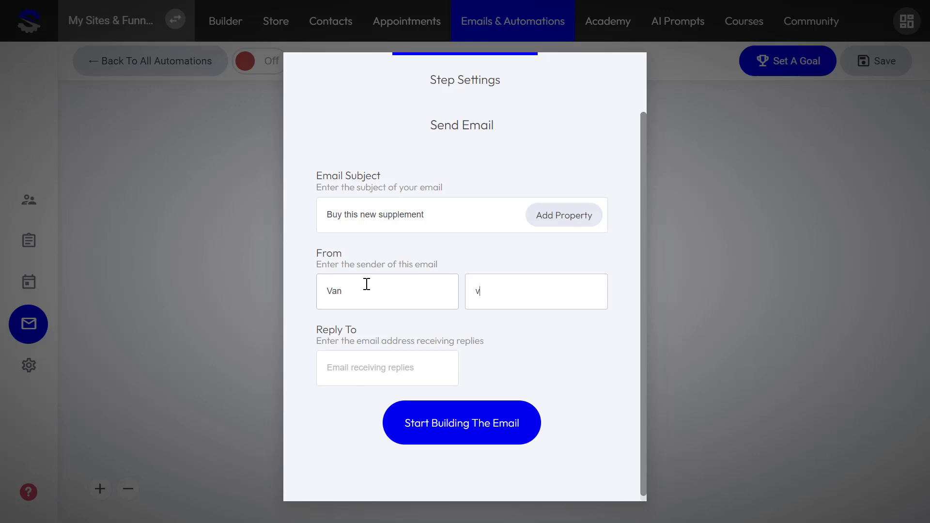
pyautogui.press('BackSpace')
pyautogui.hotkey('ctrl', 'a')
pyautogui.hotkey('ctrl', 'c')
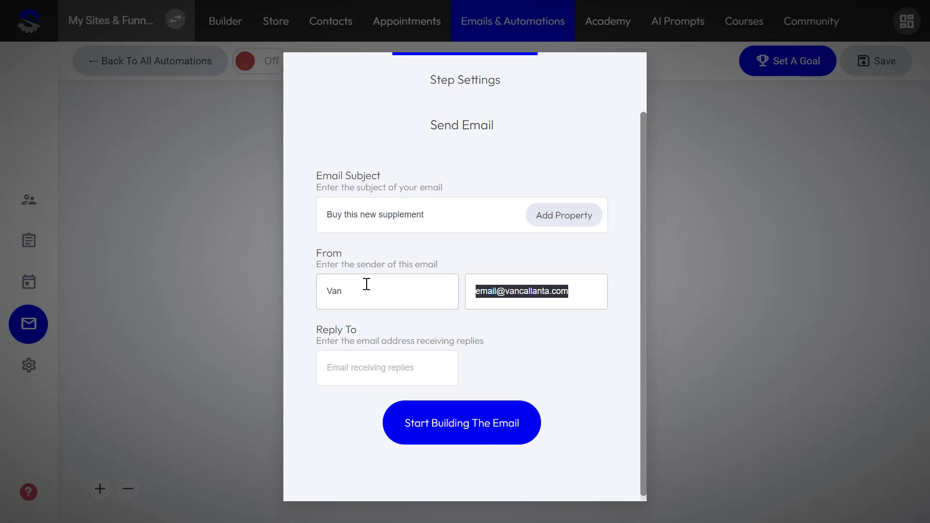
pyautogui.click(348, 373)
pyautogui.hotkey('ctrl', 'v')
pyautogui.click(445, 423)
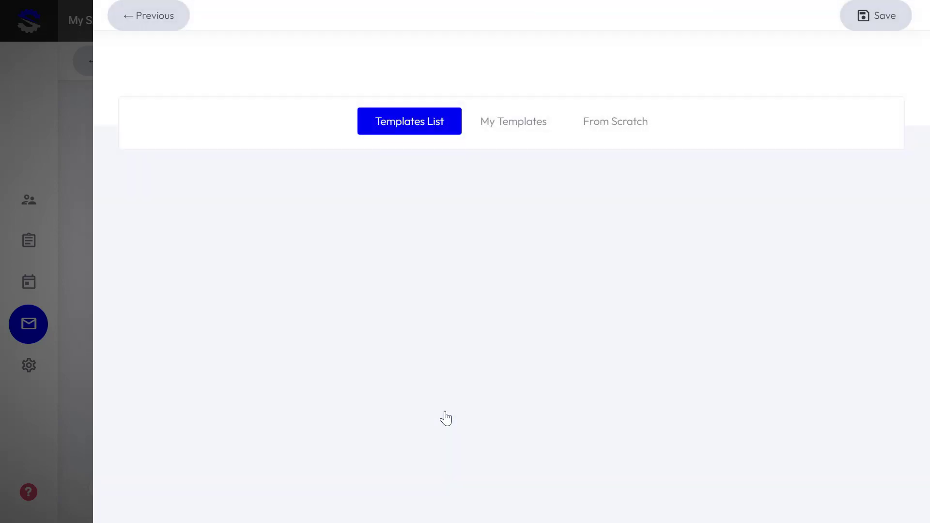
# - Choose the orange newsletter template and select its Call To Action button
pyautogui.scroll(-20, 606, 273)
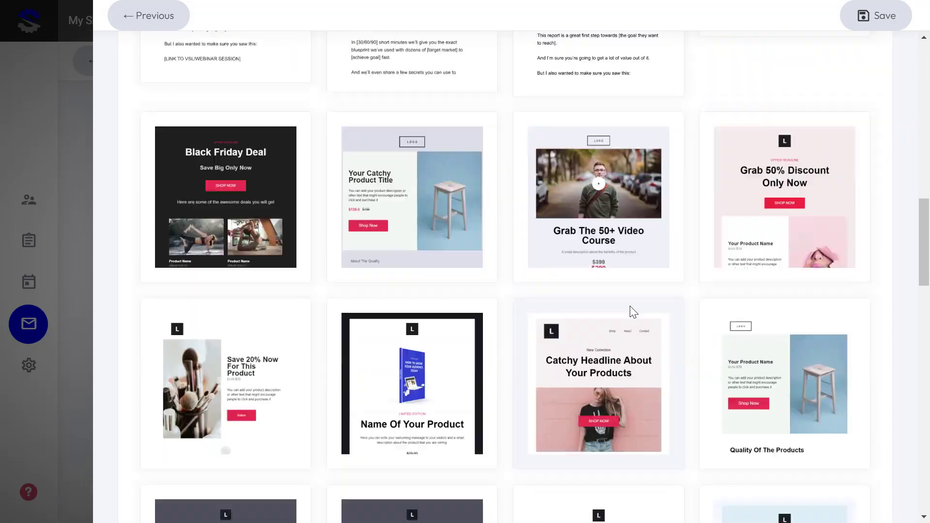
pyautogui.scroll(-8, 565, 343)
pyautogui.scroll(20, 566, 334)
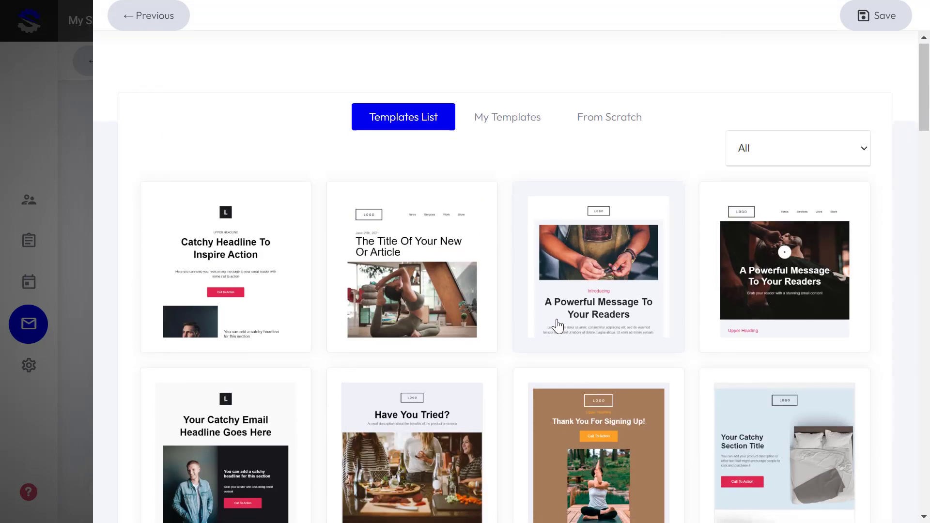
pyautogui.scroll(-2, 557, 326)
pyautogui.scroll(-10, 225, 404)
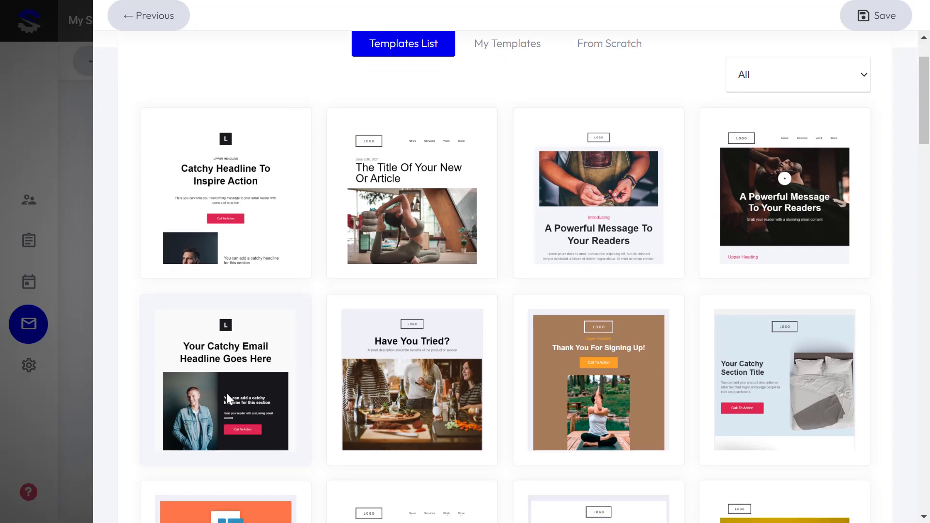
pyautogui.click(235, 146)
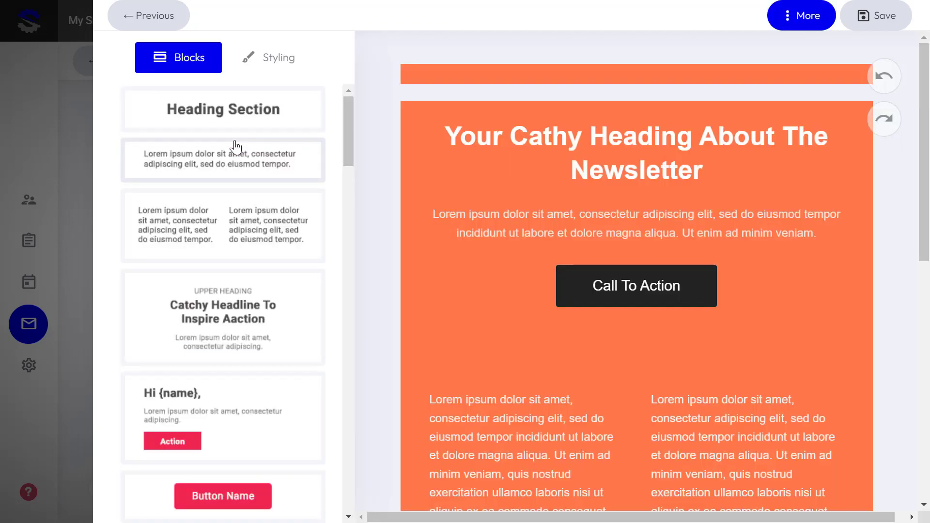
pyautogui.scroll(-12, 554, 332)
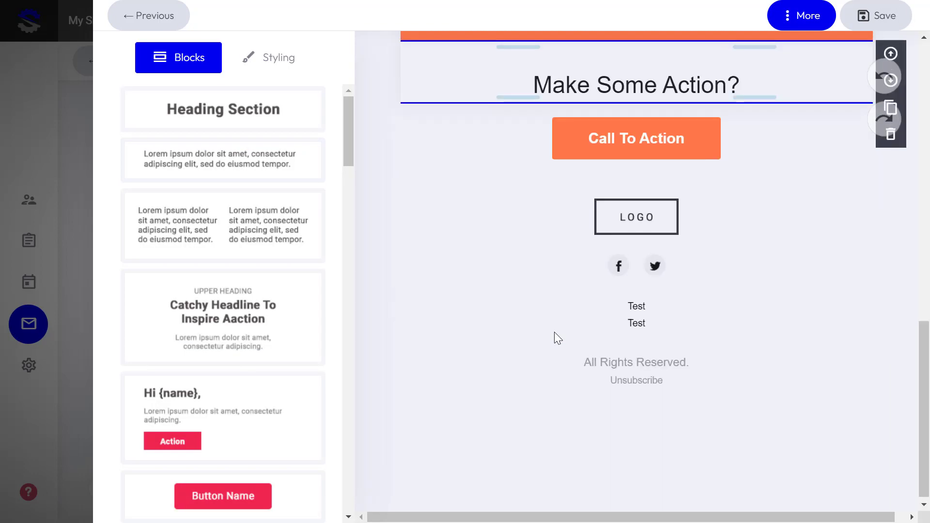
pyautogui.scroll(3, 629, 296)
pyautogui.click(630, 291)
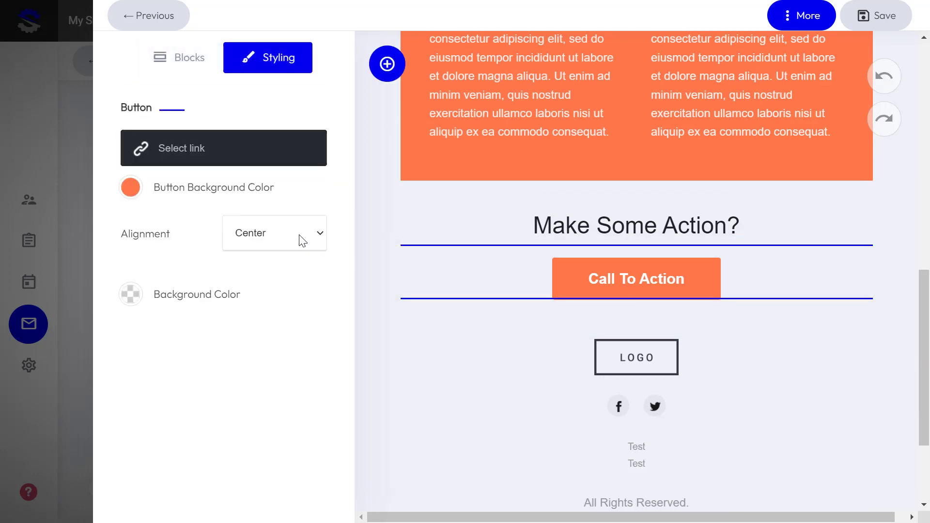
pyautogui.click(606, 275)
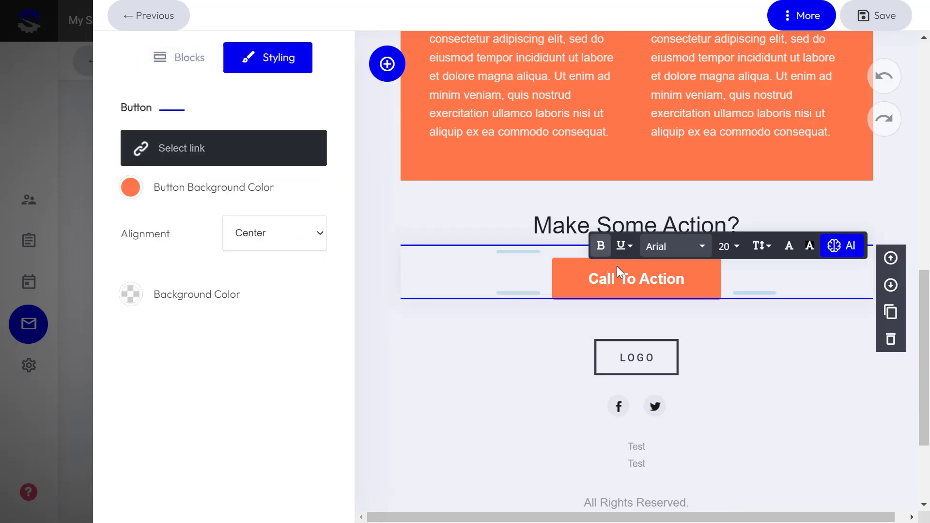
pyautogui.click(745, 339)
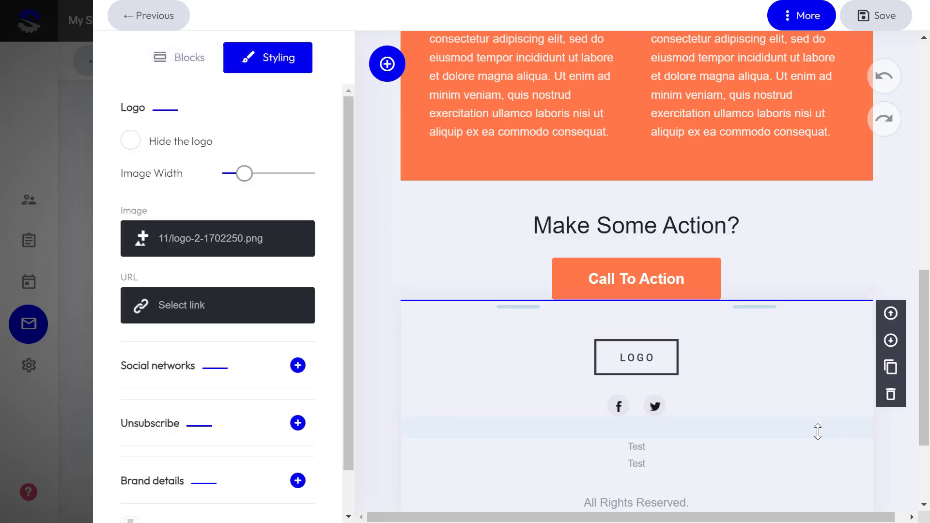
pyautogui.click(591, 276)
# - Link the button to store product Product One (/store/product-one) and save the email
pyautogui.click(179, 150)
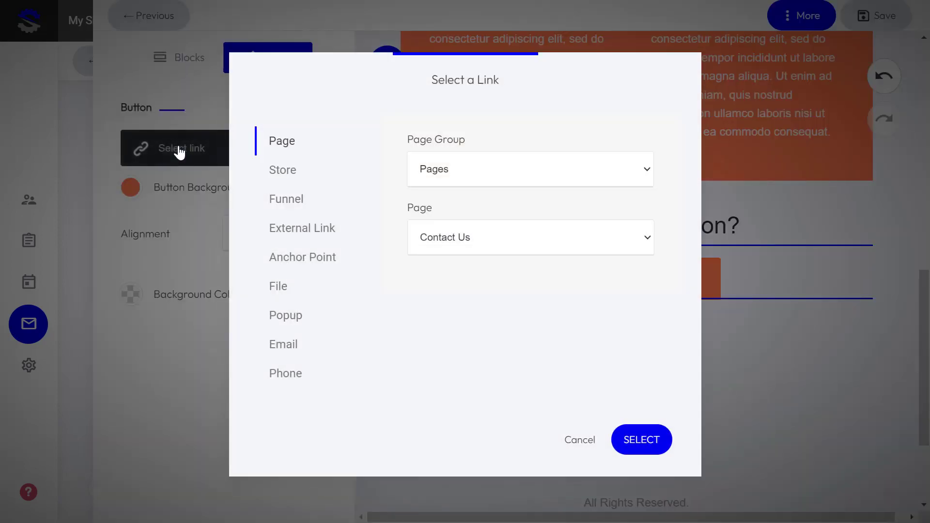
pyautogui.click(306, 172)
pyautogui.click(470, 177)
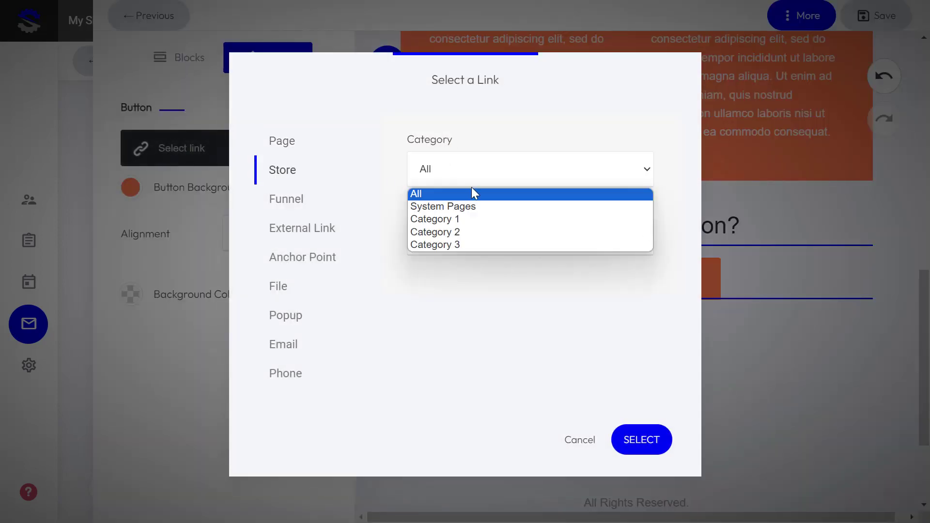
pyautogui.click(470, 216)
pyautogui.click(467, 180)
pyautogui.click(465, 191)
pyautogui.click(465, 237)
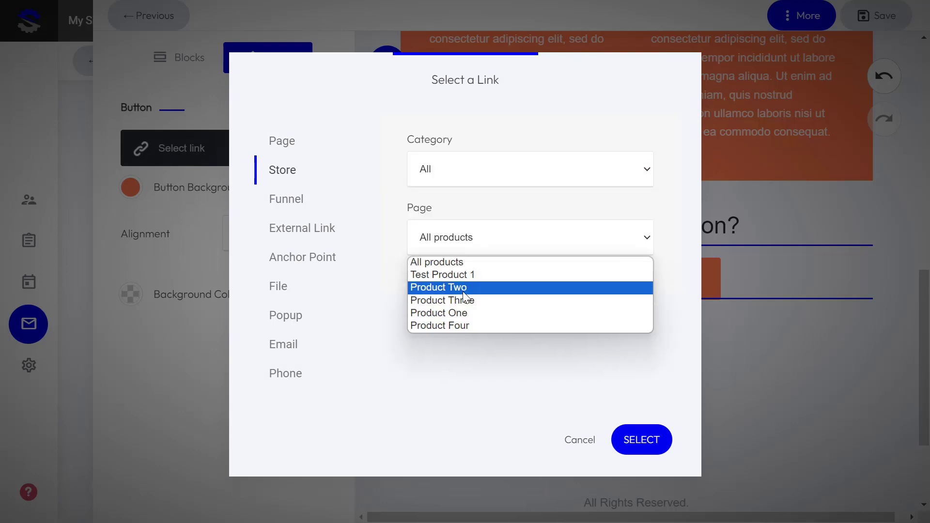
pyautogui.click(461, 319)
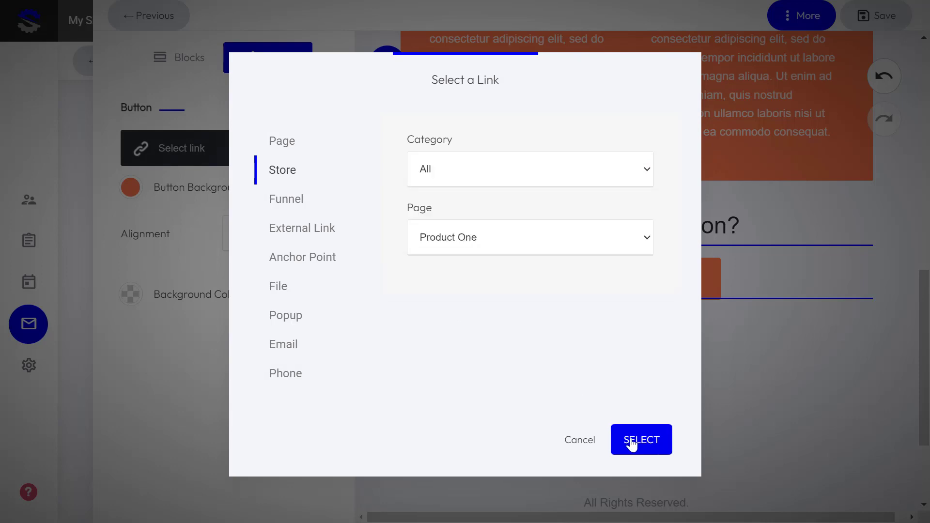
pyautogui.click(632, 441)
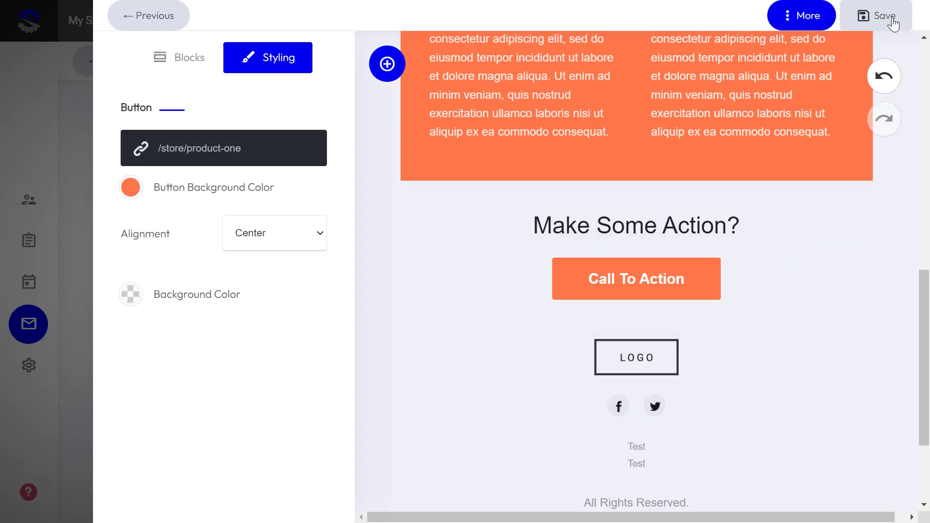
pyautogui.click(872, 16)
pyautogui.click(716, 256)
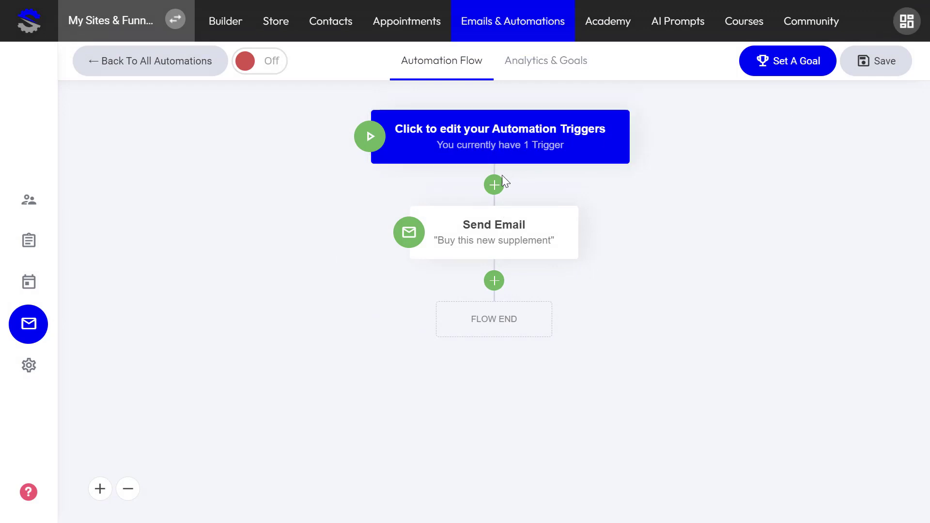
# - Add an 'Order status changes' trigger set to Completed, keeping All orders as purchase criteria
pyautogui.click(482, 142)
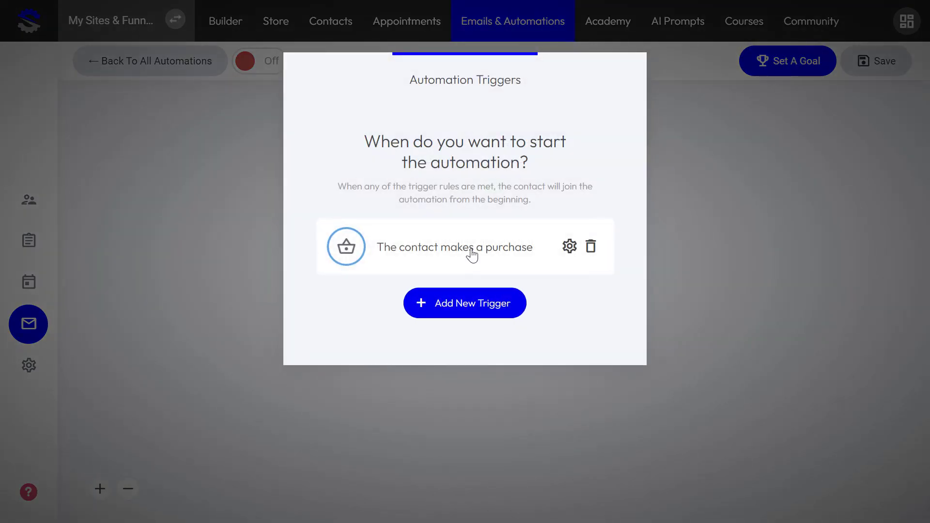
pyautogui.click(454, 304)
pyautogui.scroll(-5, 457, 305)
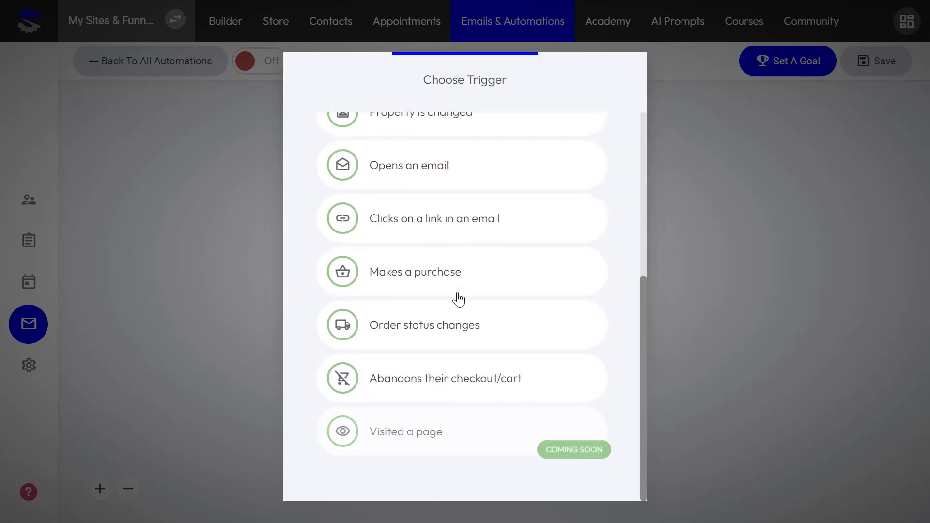
pyautogui.click(417, 334)
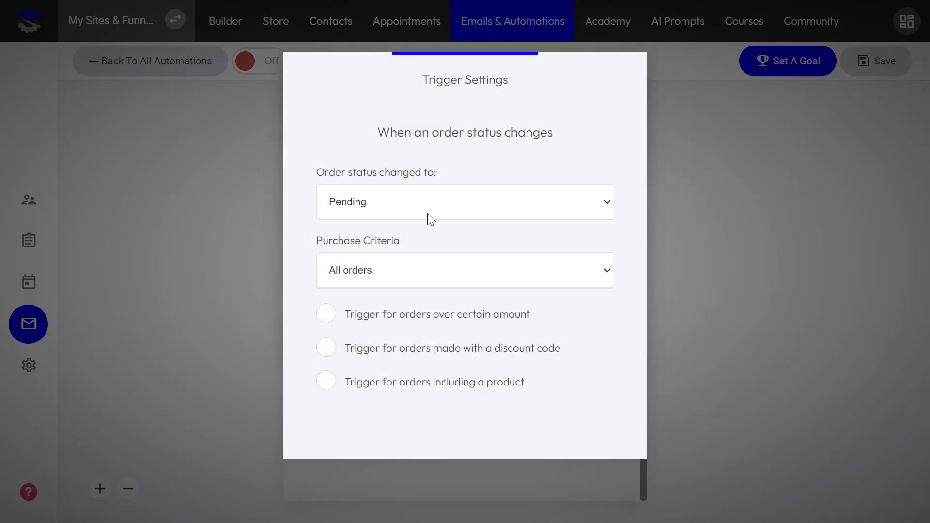
pyautogui.click(430, 204)
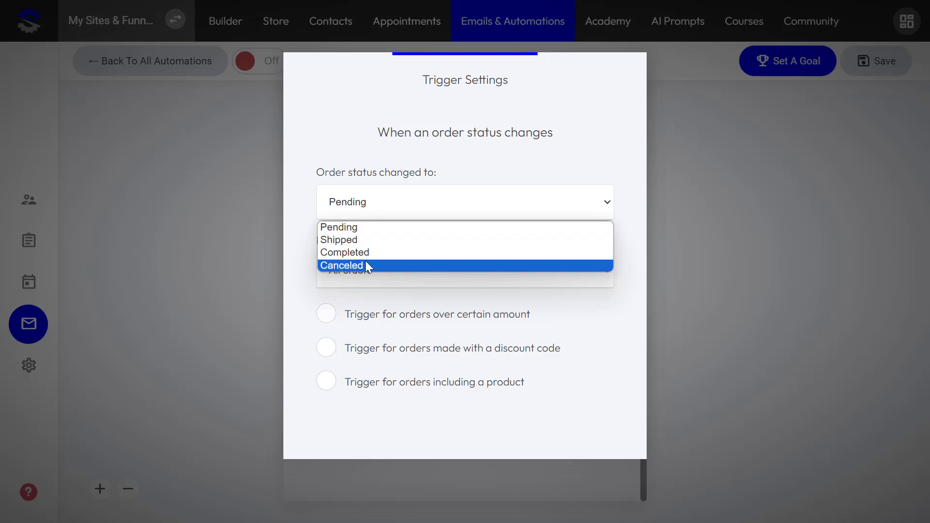
pyautogui.click(415, 253)
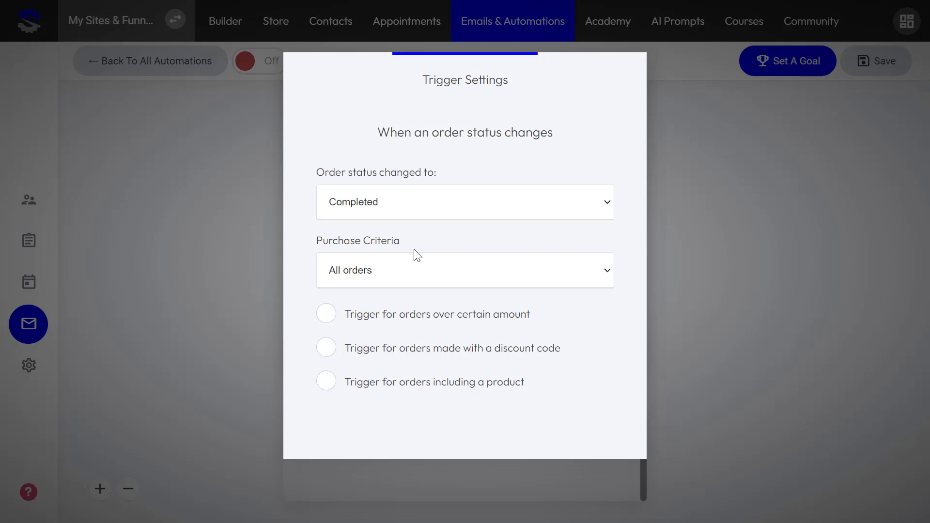
pyautogui.click(389, 270)
pyautogui.click(361, 293)
# - Restrict the trigger to orders including Product Four, then save it and close the trigger list
pyautogui.click(325, 388)
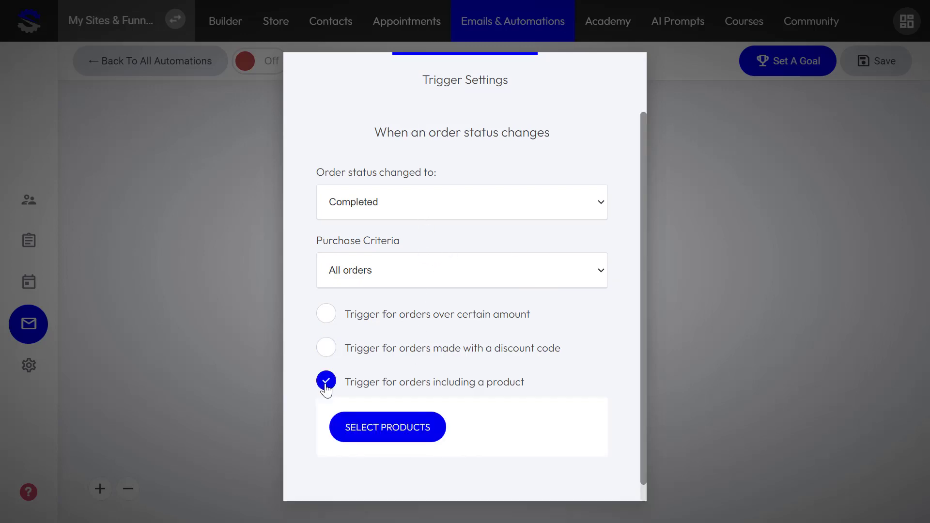
pyautogui.scroll(-1, 392, 371)
pyautogui.click(371, 412)
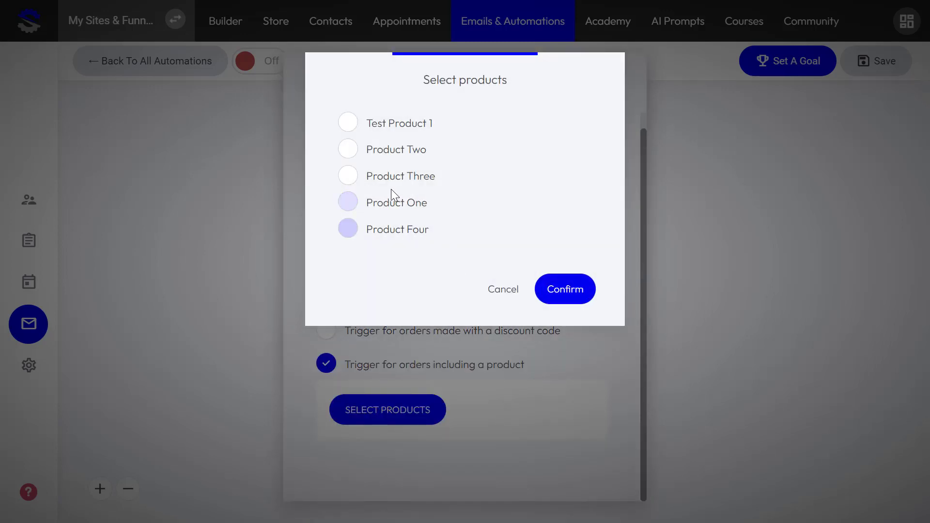
pyautogui.click(348, 203)
pyautogui.click(348, 228)
pyautogui.click(574, 292)
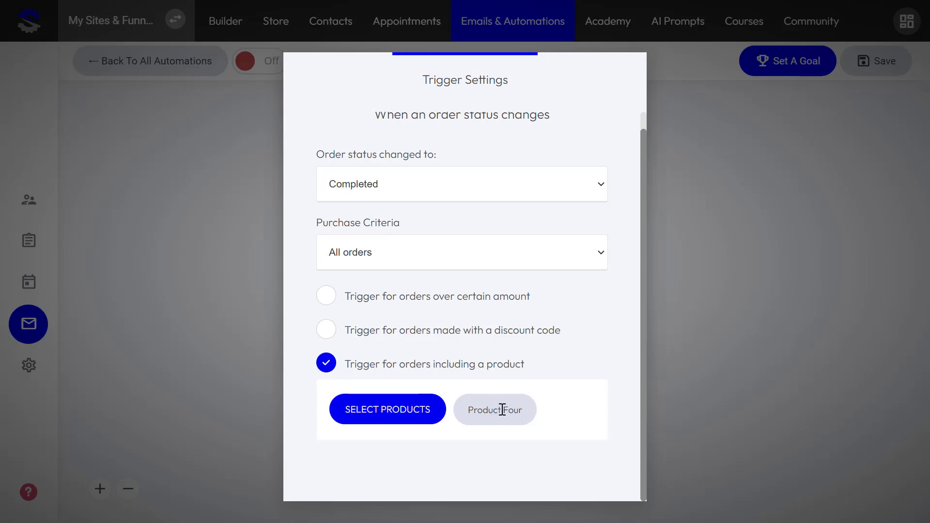
pyautogui.click(727, 397)
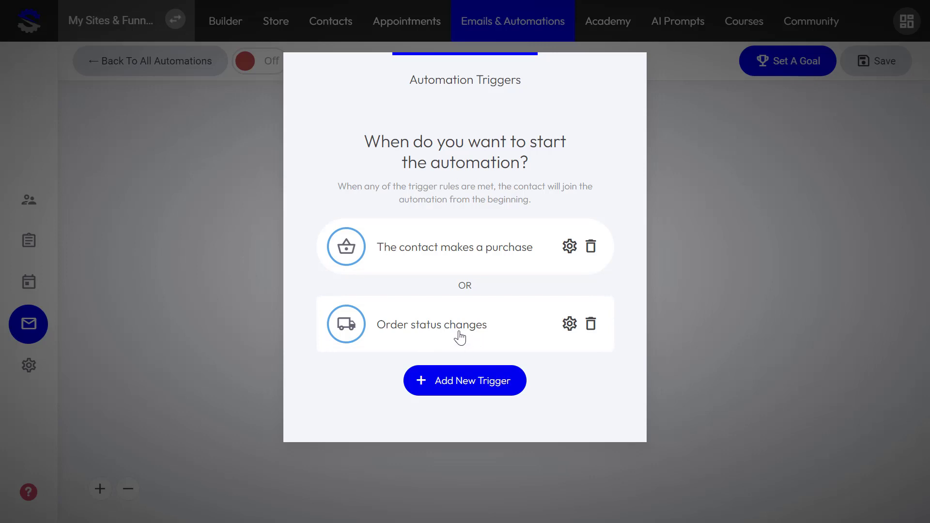
pyautogui.click(768, 319)
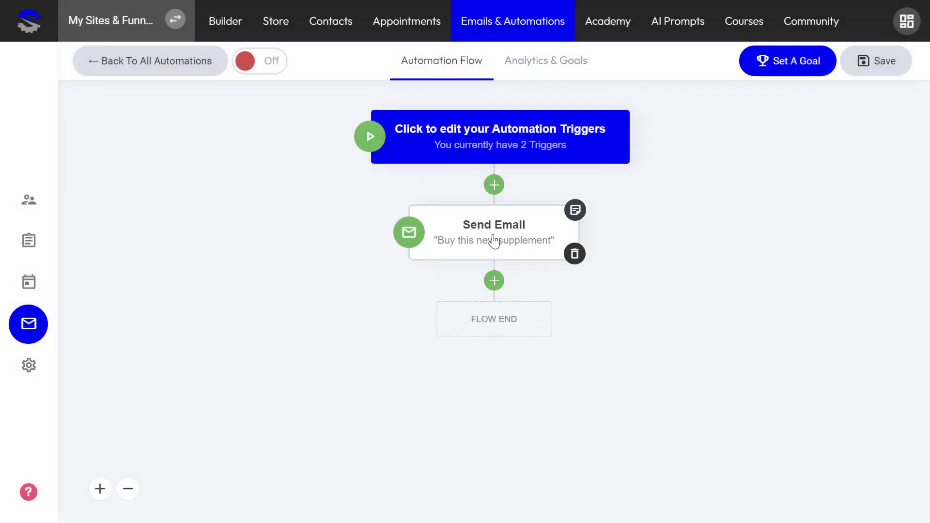
pyautogui.click(494, 241)
pyautogui.click(754, 260)
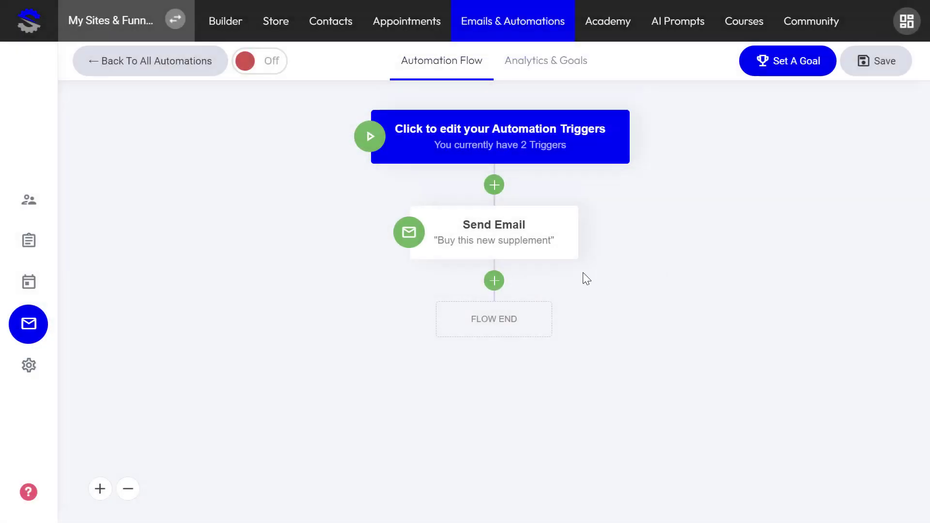
pyautogui.click(494, 239)
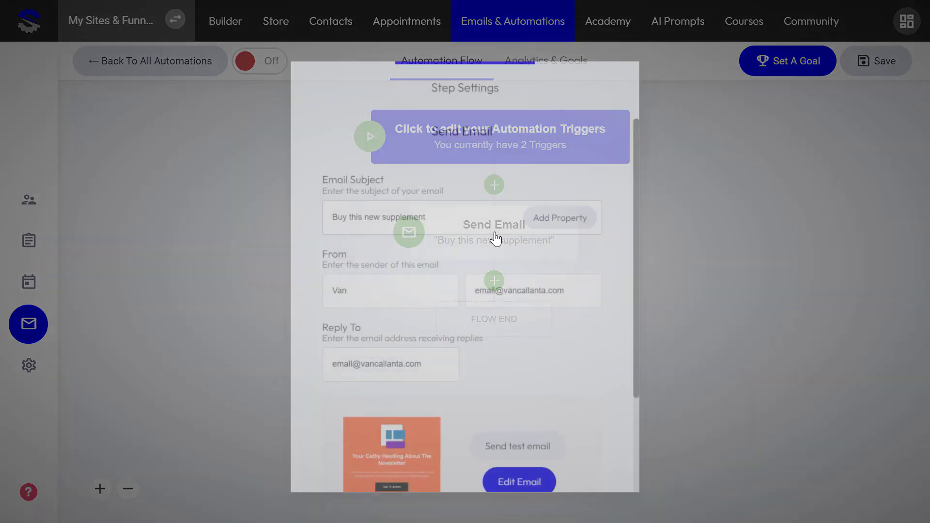
pyautogui.scroll(-3, 492, 301)
pyautogui.click(720, 286)
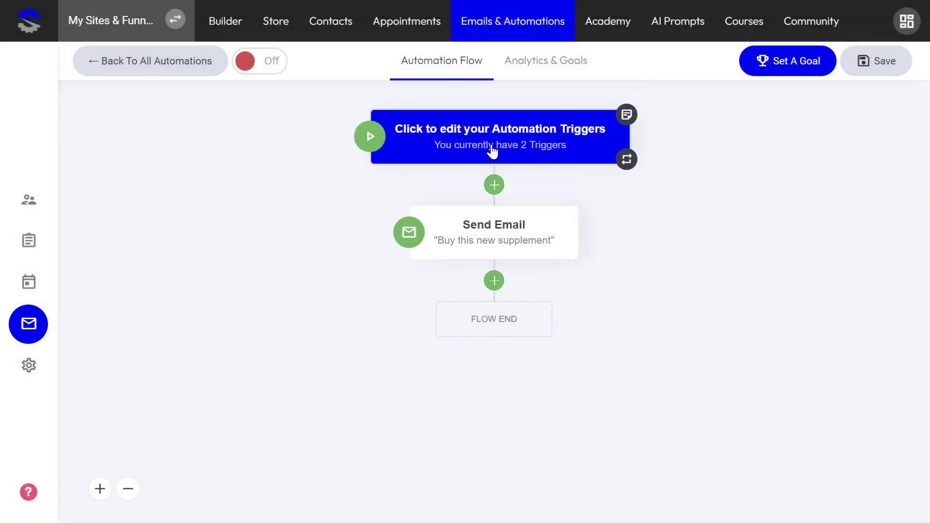
pyautogui.click(492, 151)
pyautogui.click(451, 396)
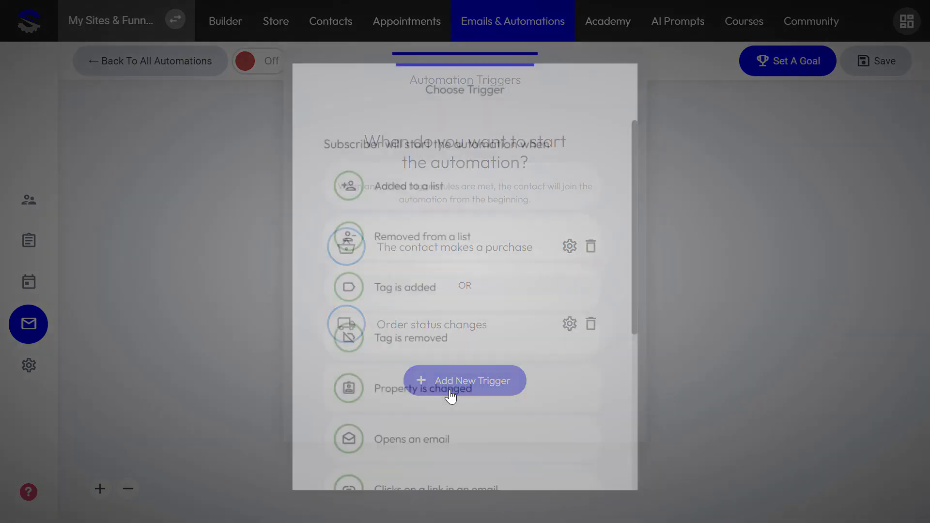
pyautogui.scroll(-5, 463, 349)
pyautogui.scroll(2, 464, 348)
pyautogui.scroll(-3, 464, 349)
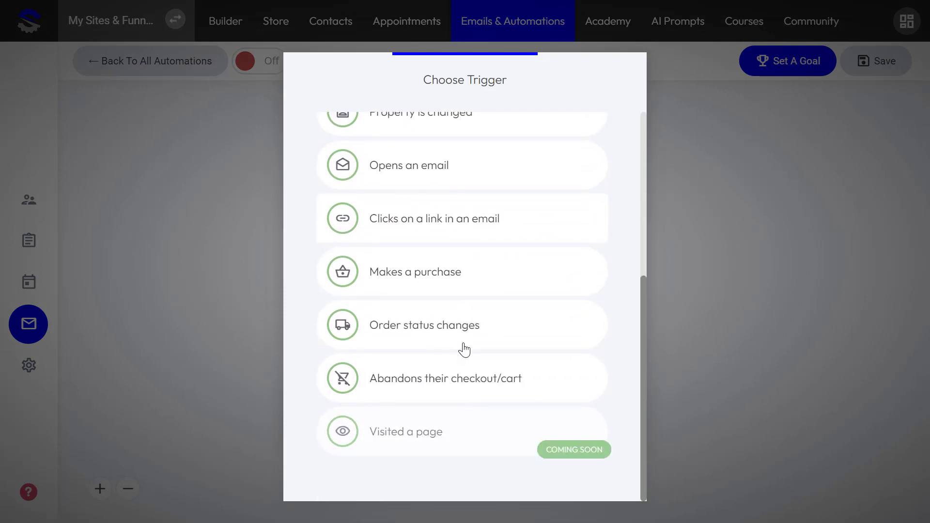
pyautogui.scroll(2, 455, 209)
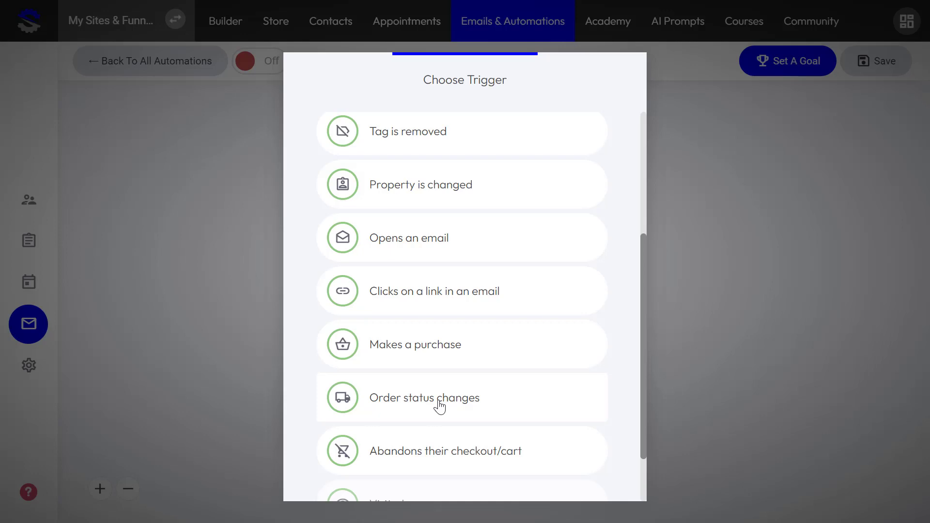
pyautogui.click(439, 407)
pyautogui.click(696, 310)
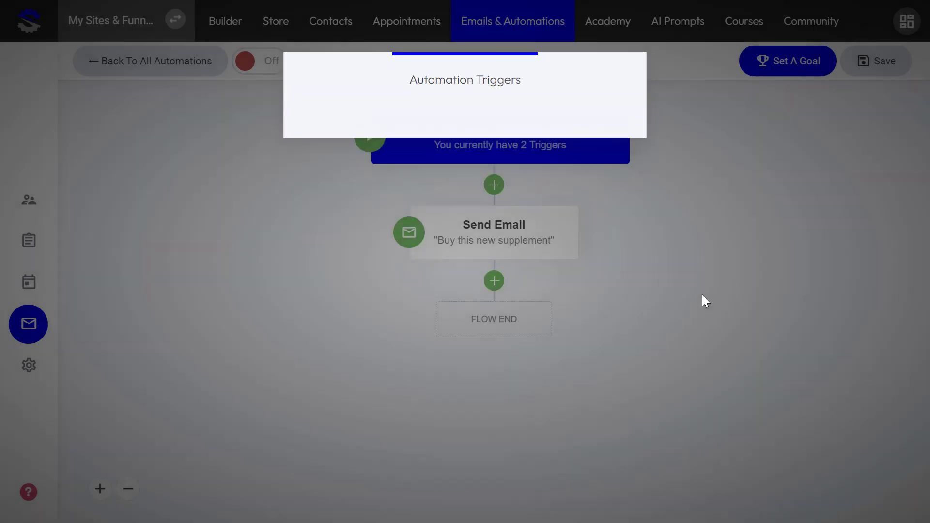